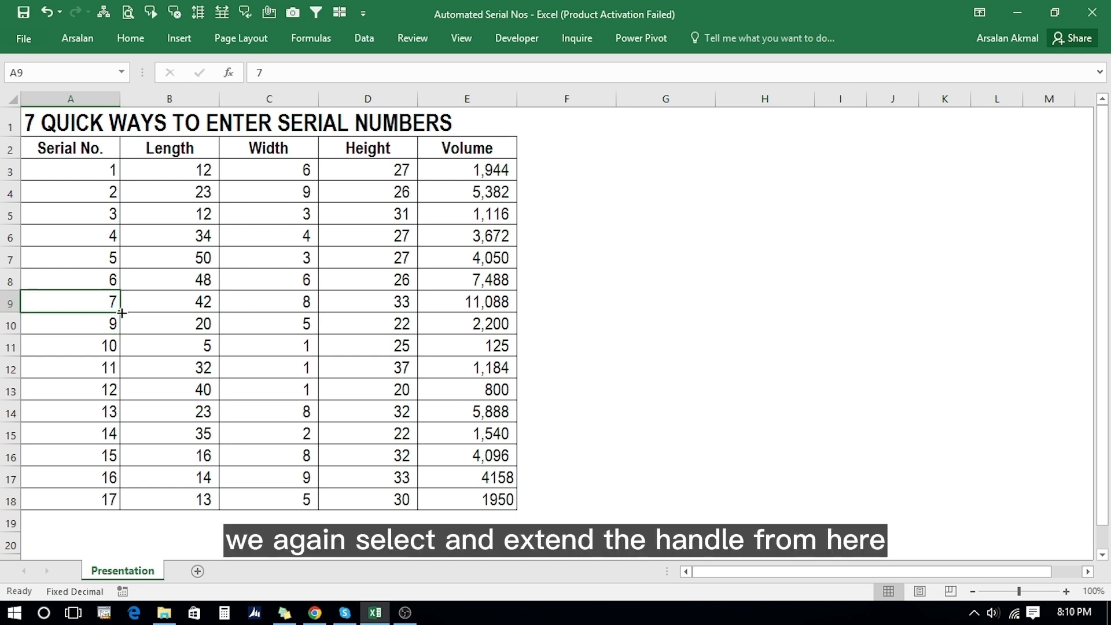
Fill the Serial No. column from A9 down to A18 as a series continuing from 7
drag(118, 313, 112, 503)
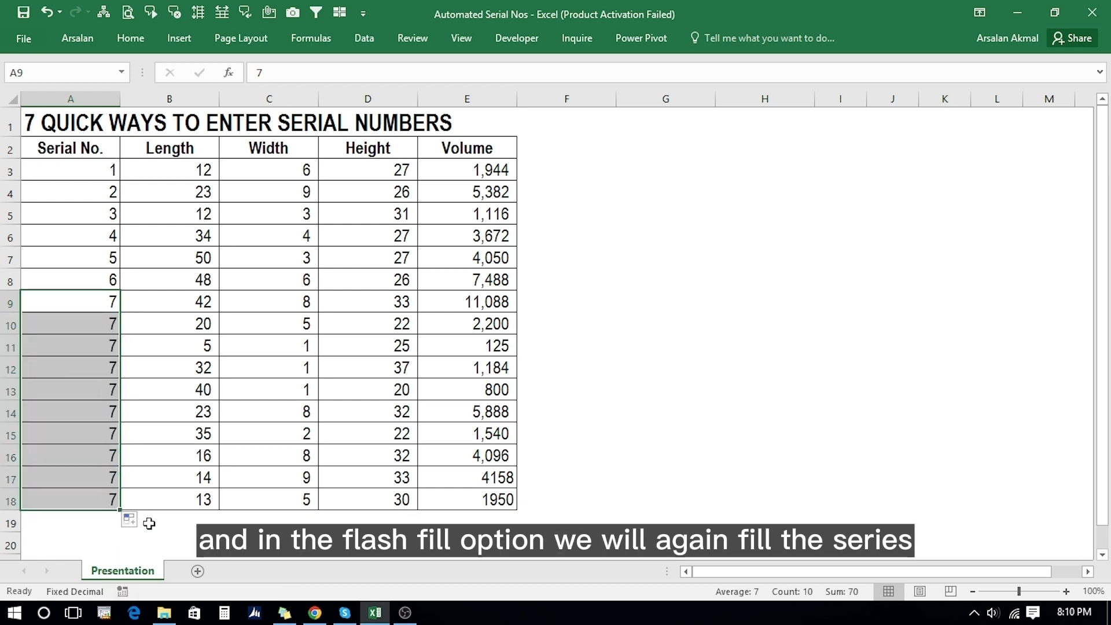
click(130, 520)
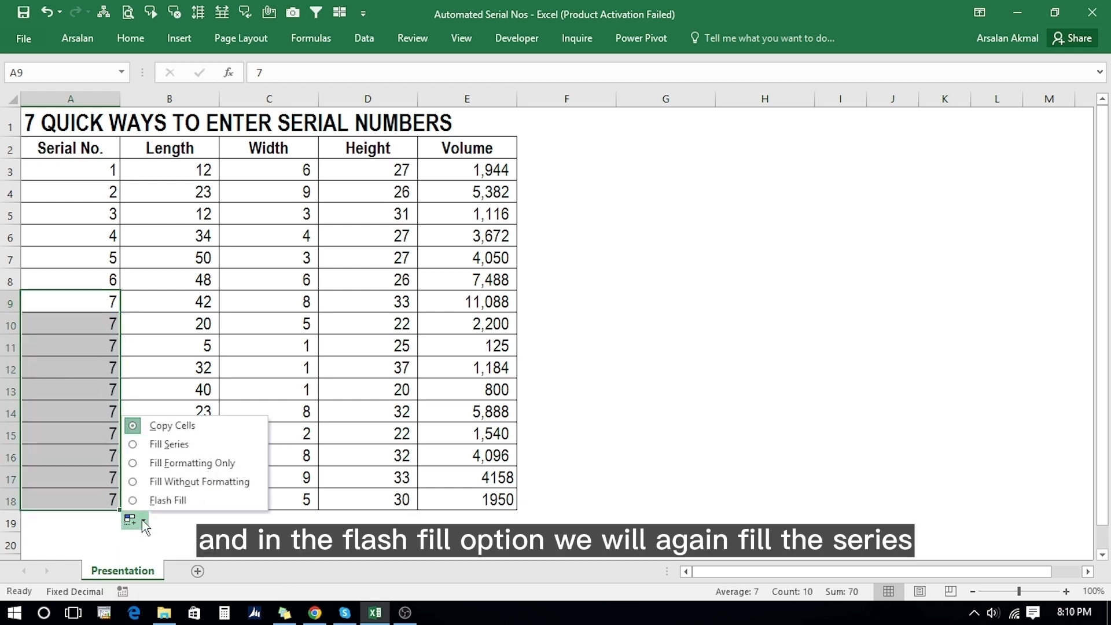
click(133, 445)
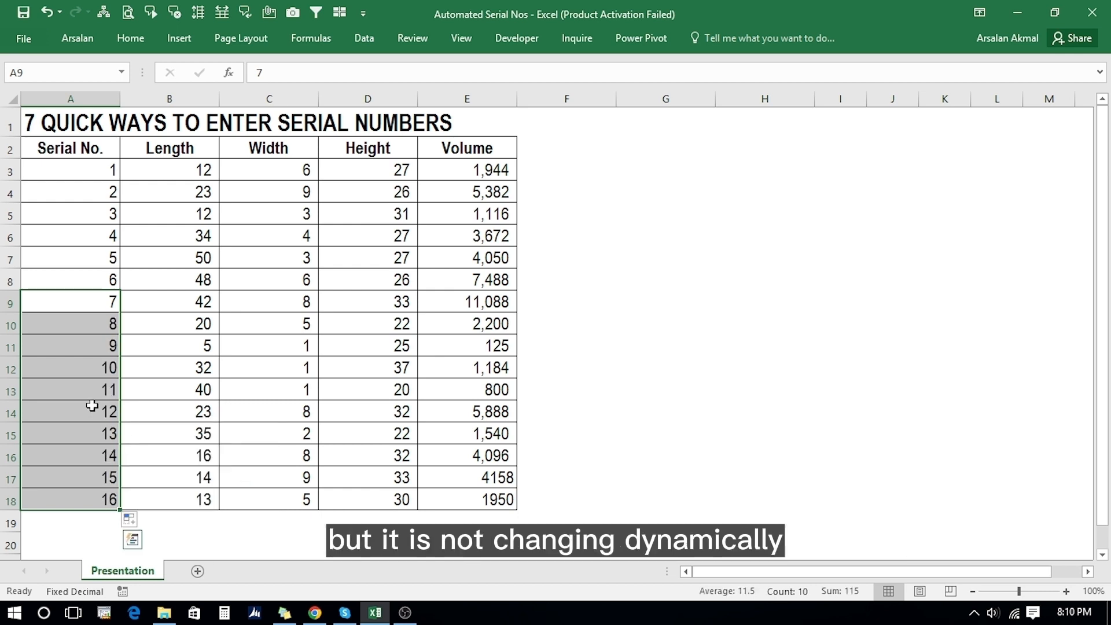
Clear the serial numbers in A3:A18 and enter 1 in A3
drag(75, 170, 81, 498)
key(Delete)
text(1)
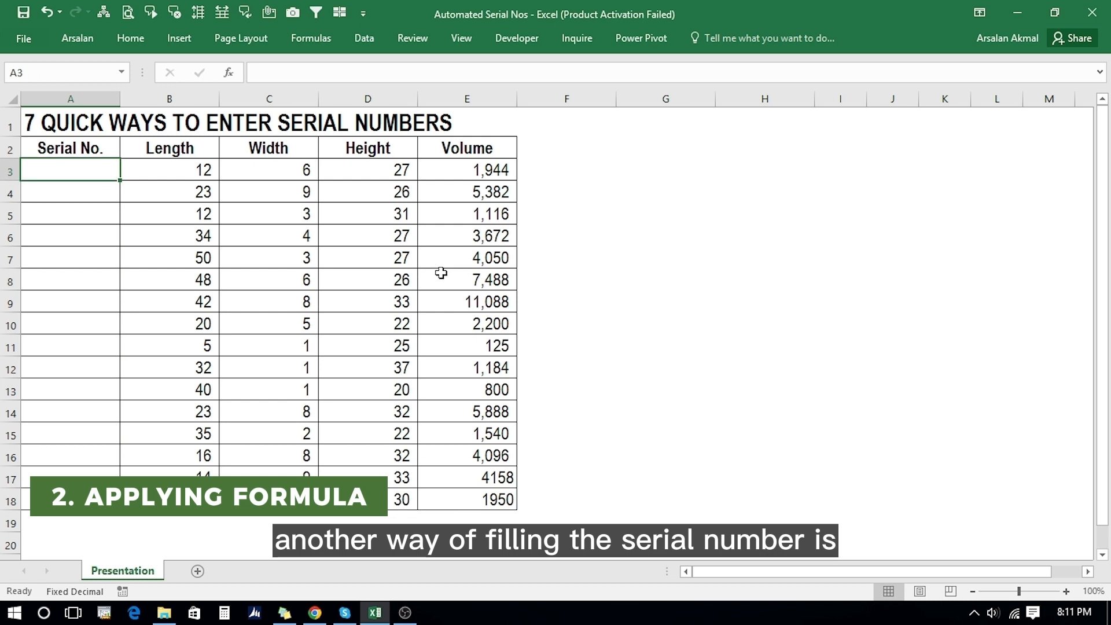
key(Return)
Enter the formula +A3+1 in A4 so it adds one to the previous serial number
text(+)
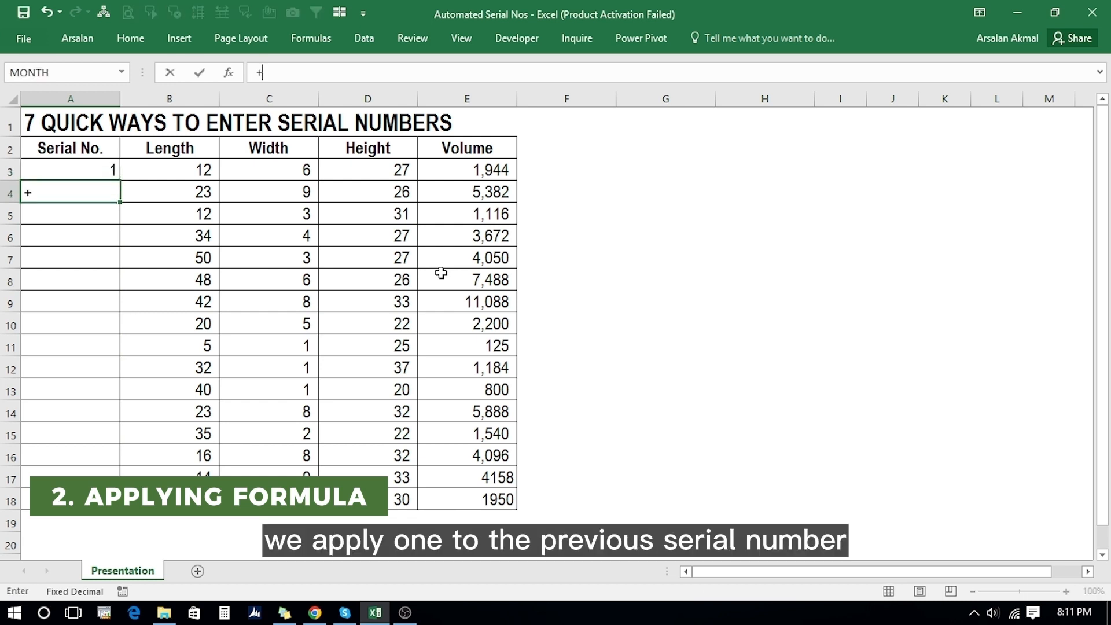
text(A3+1)
key(Return)
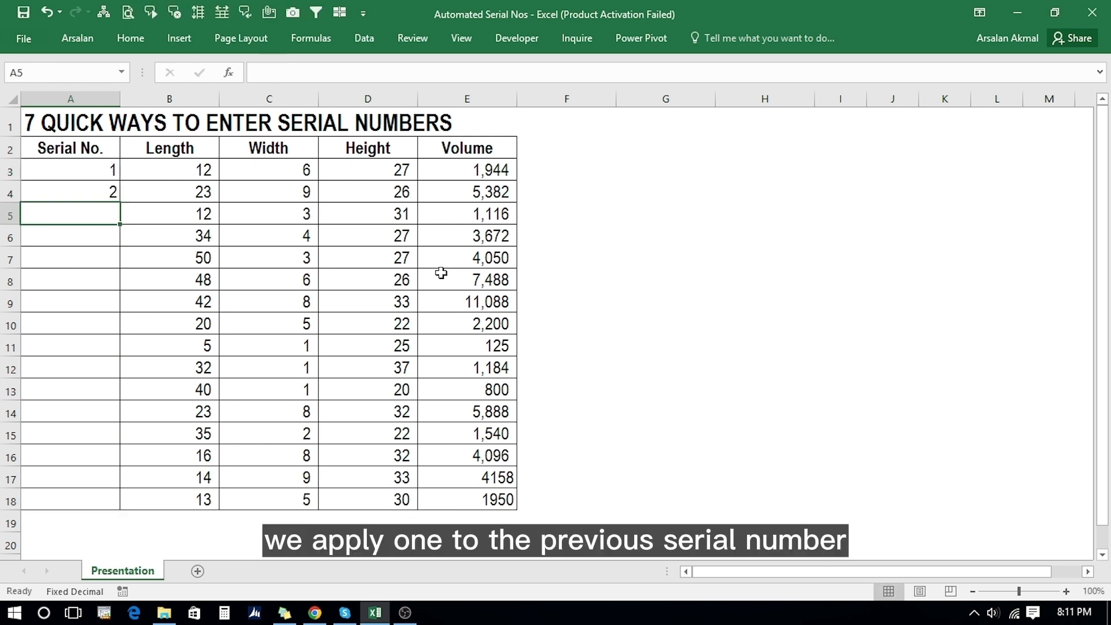
Copy the A4 formula down the Serial No. column through A18
key(Up)
key(ctrl+c)
key(shift+Down)
key(shift+Down)
key(shift+Down)
key(shift+Down)
key(shift+Down)
key(shift+Down)
key(shift+Down)
key(shift+Down)
key(shift+Down)
key(shift+Down)
key(shift+Down)
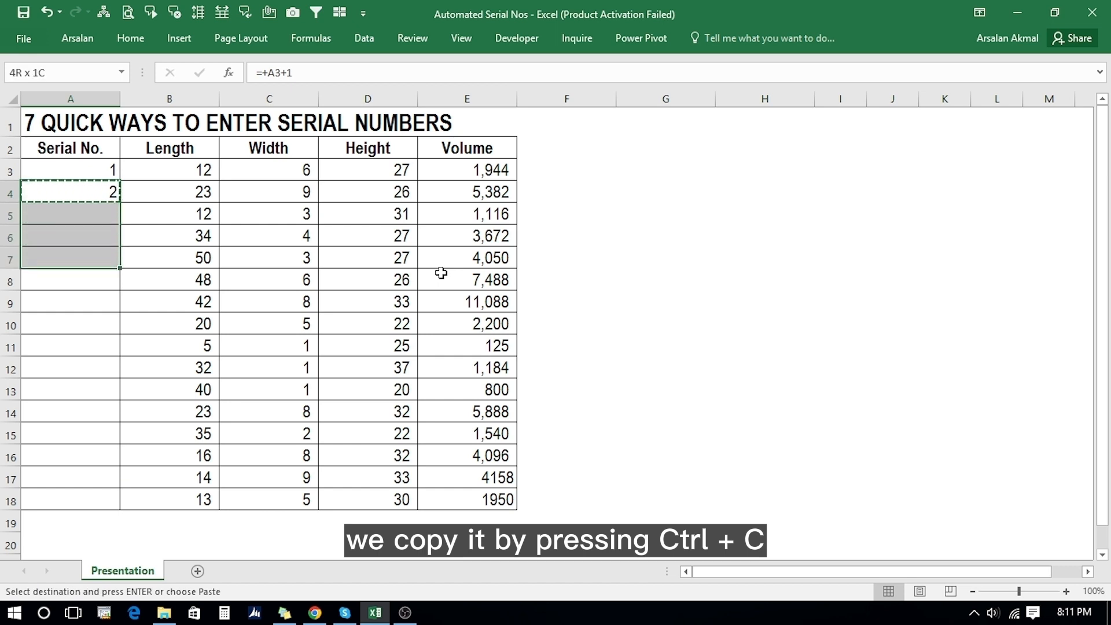
key(shift+Down)
key(shift+Down)
key(shift+Down)
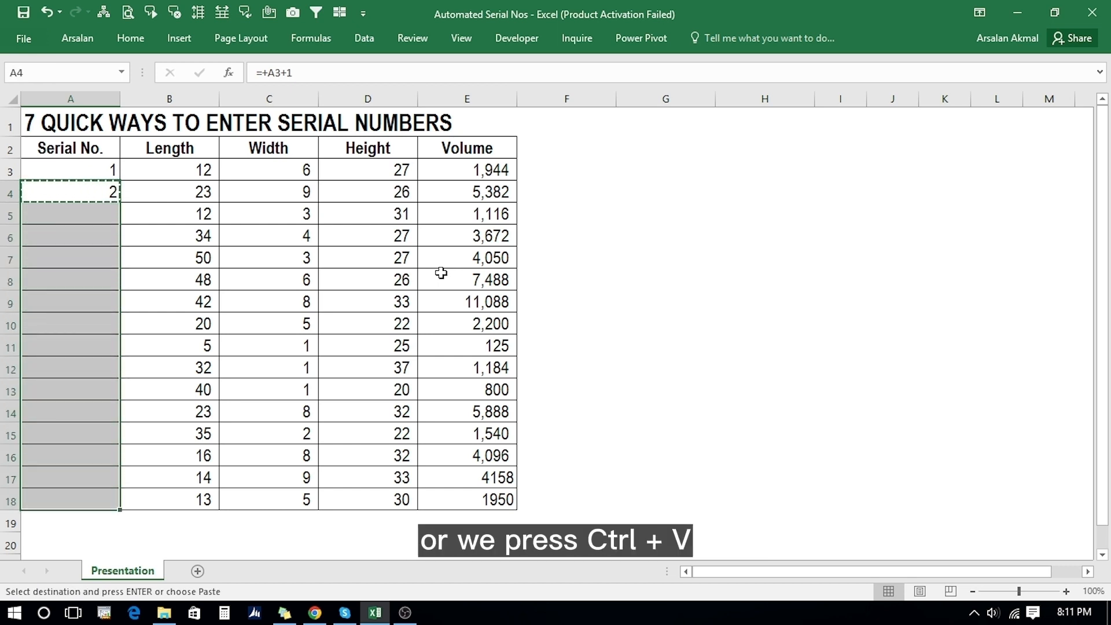
key(ctrl+v)
key(Escape)
Examine the copied formulas in the upper cells of the Serial No. column, down to A8
key(Down)
key(Down)
key(Down)
key(Down)
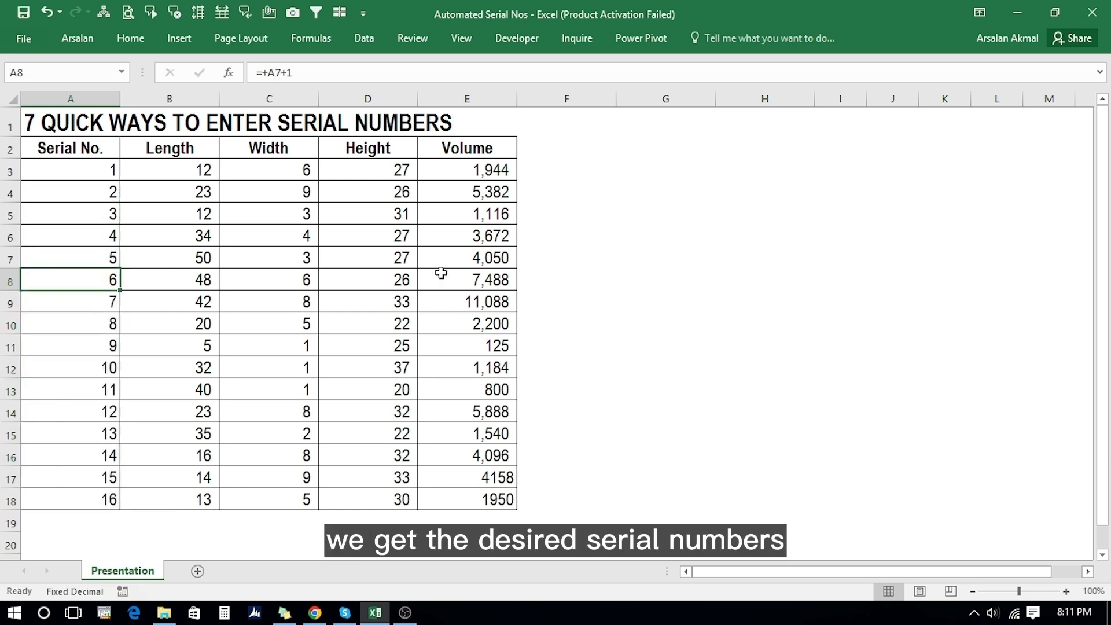
key(Up)
key(Up)
key(Up)
key(Down)
key(Down)
key(Down)
key(Down)
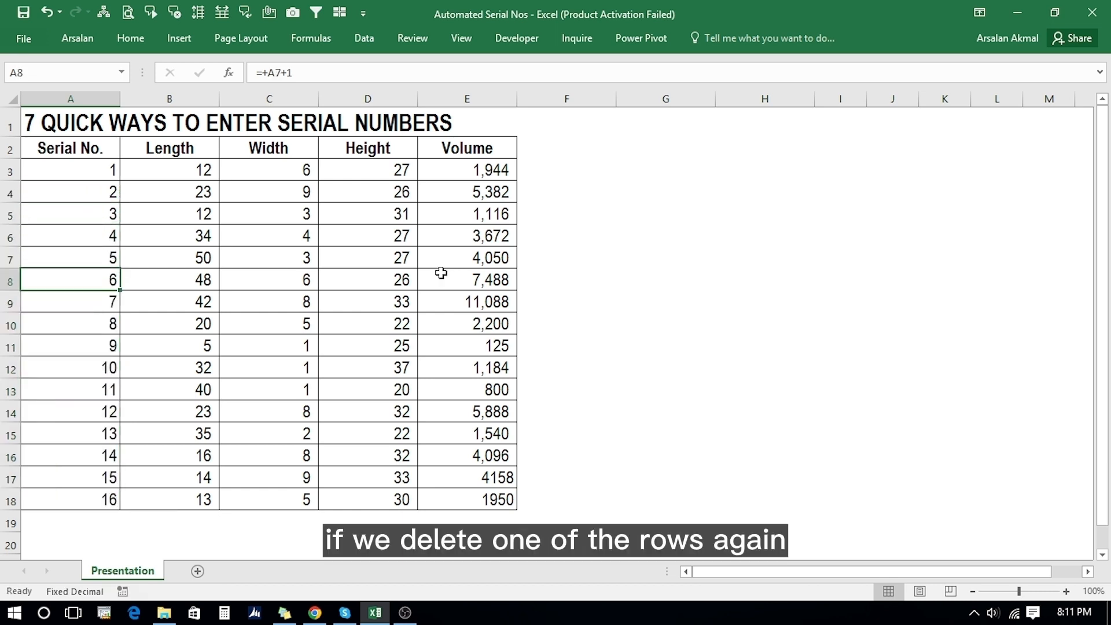
Delete row 10 from the table and check the serial number formulas below it
click(10, 324)
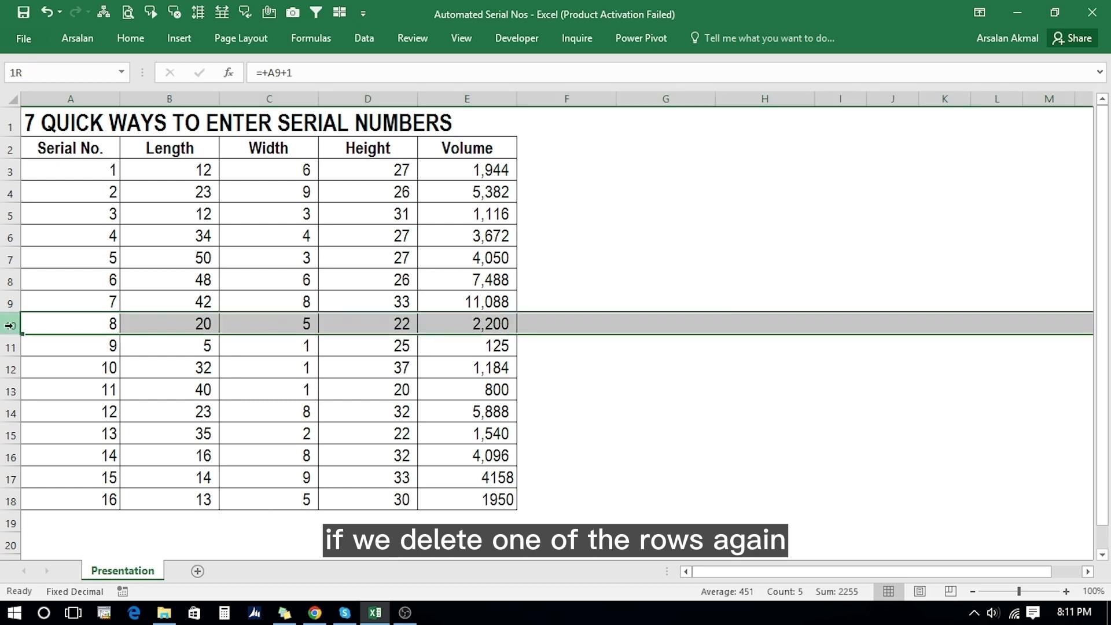
right_click(10, 324)
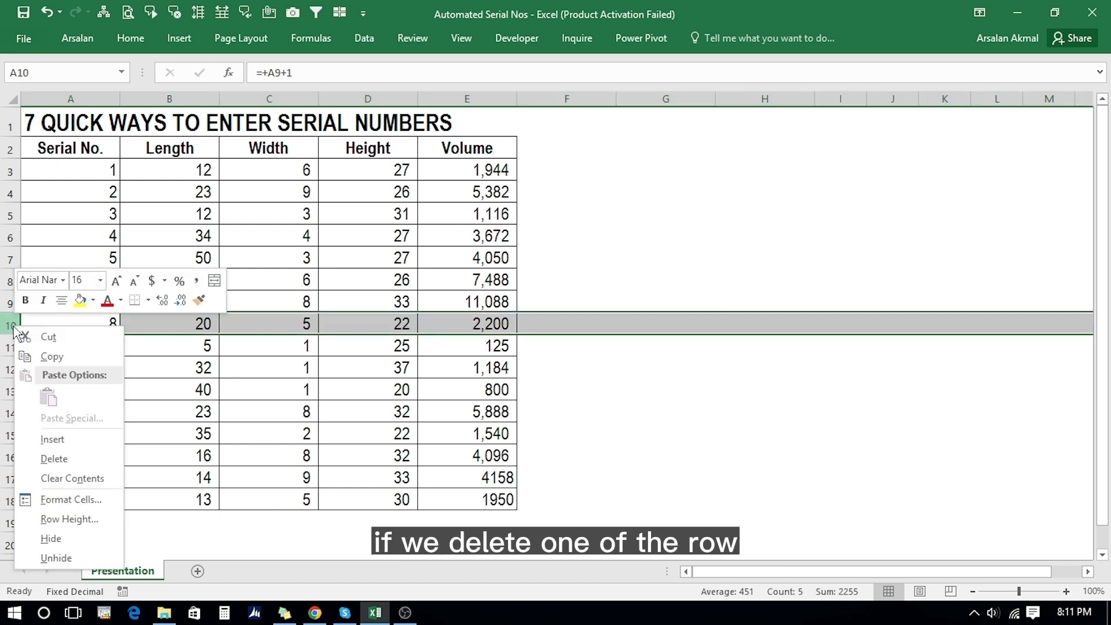
click(54, 458)
key(Down)
key(Down)
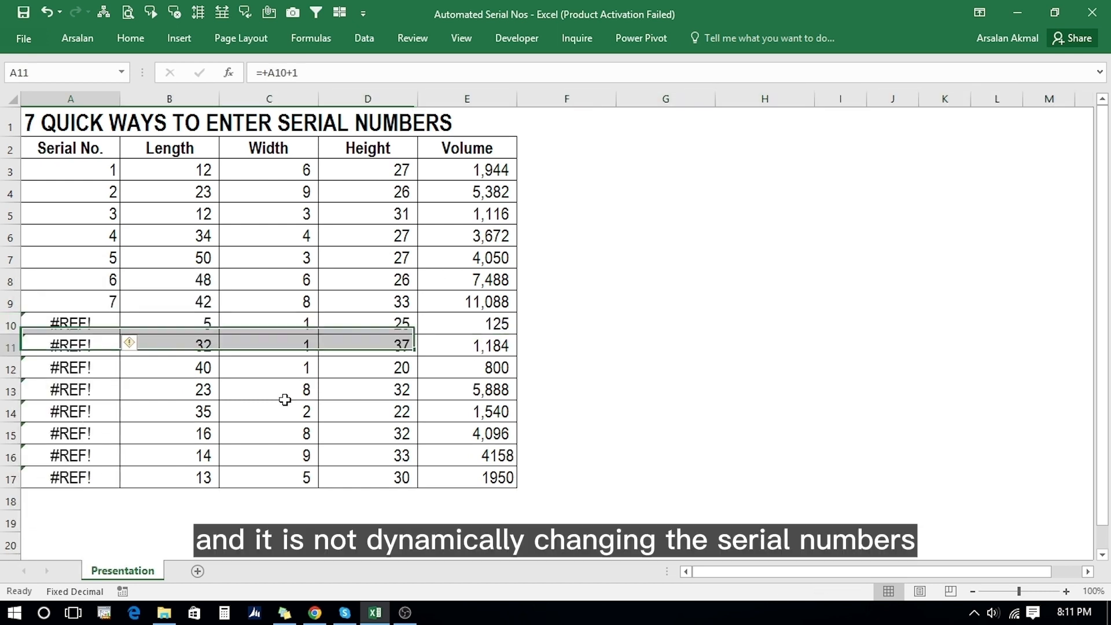
key(Down)
key(Down)
key(Down)
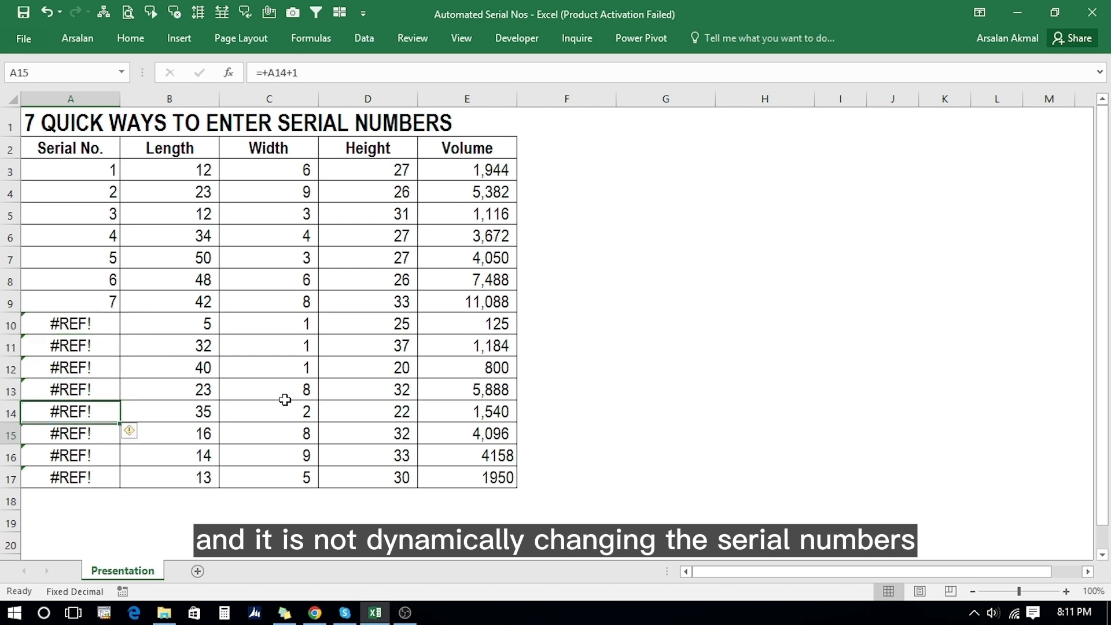
Repair the broken serial number formula in A10 by copying the A9 formula into it
key(Up)
key(Up)
key(Up)
key(Up)
key(Up)
key(Up)
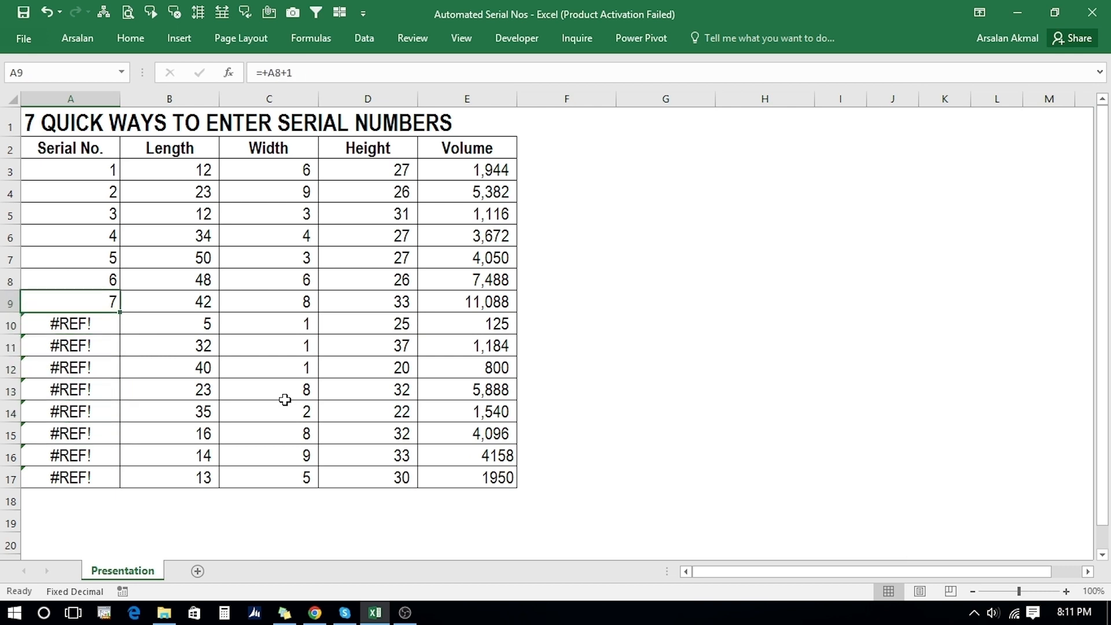
key(ctrl+c)
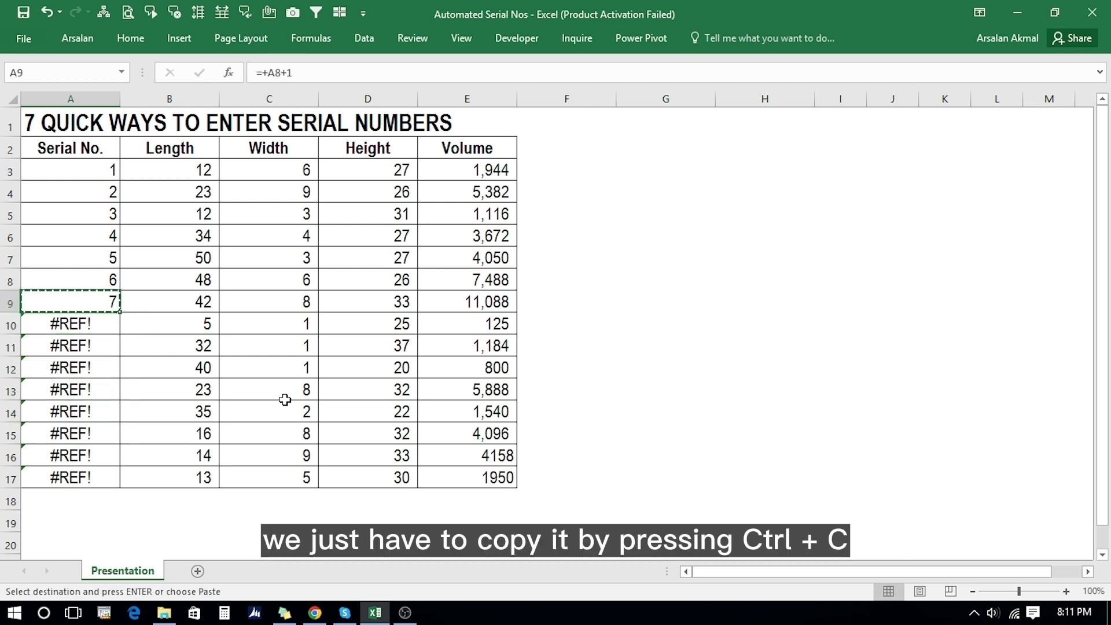
key(Down)
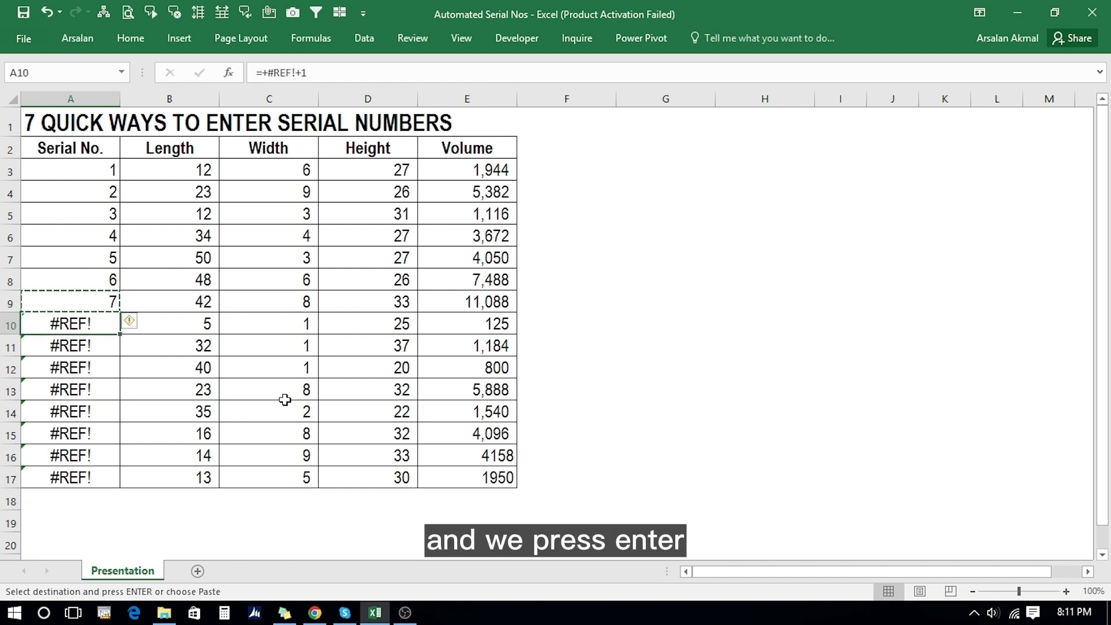
key(Return)
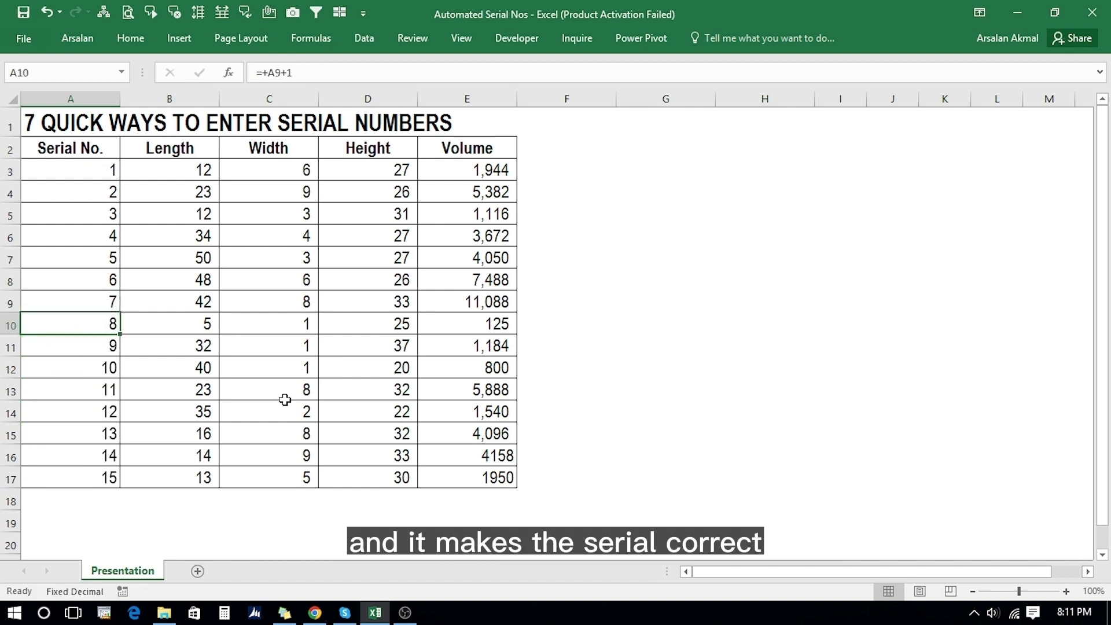
Clear all the serial numbers in A3:A17
key(Up)
key(Up)
key(Up)
key(Up)
key(Up)
key(Up)
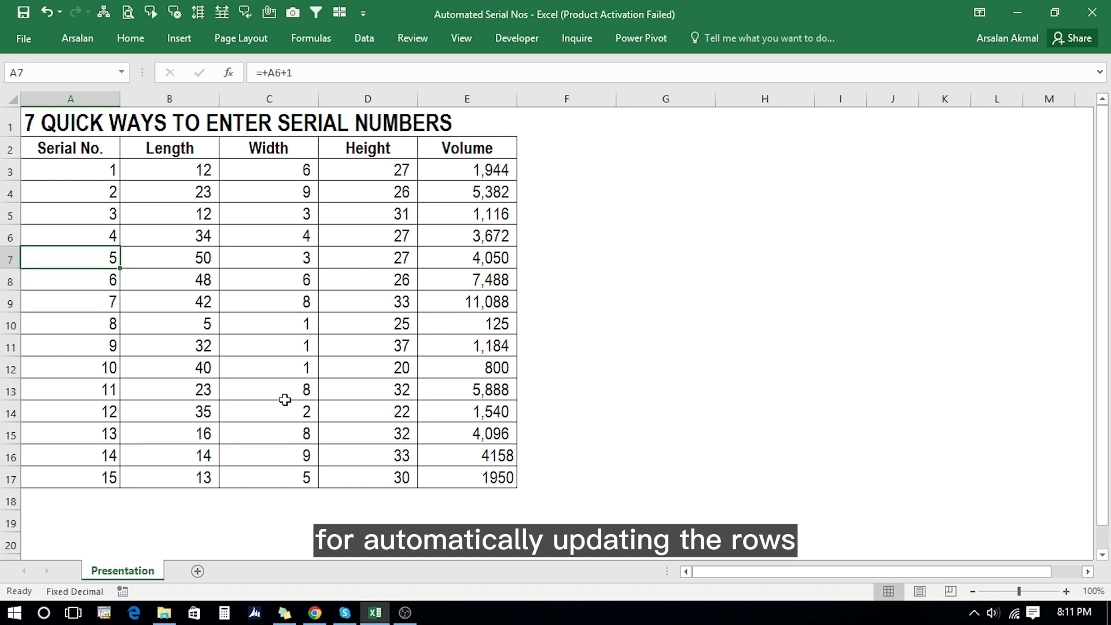
key(Up)
key(ctrl+shift+Down)
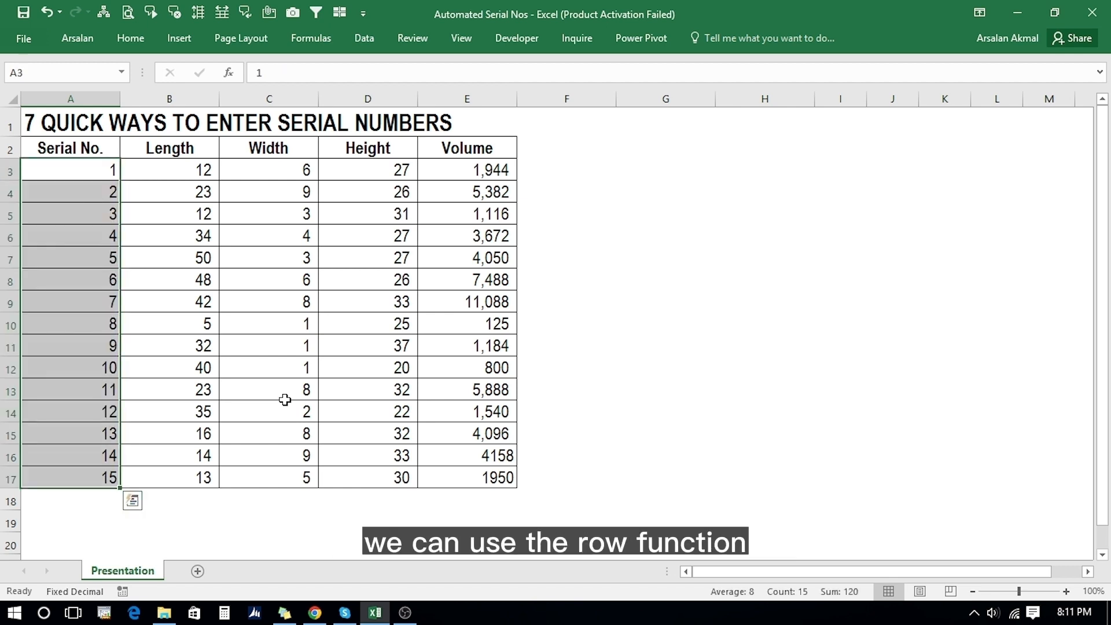
key(Delete)
Enter the formula +ROW()-2 in A3 to number the row relative to the header
key(Down)
key(Up)
text(+)
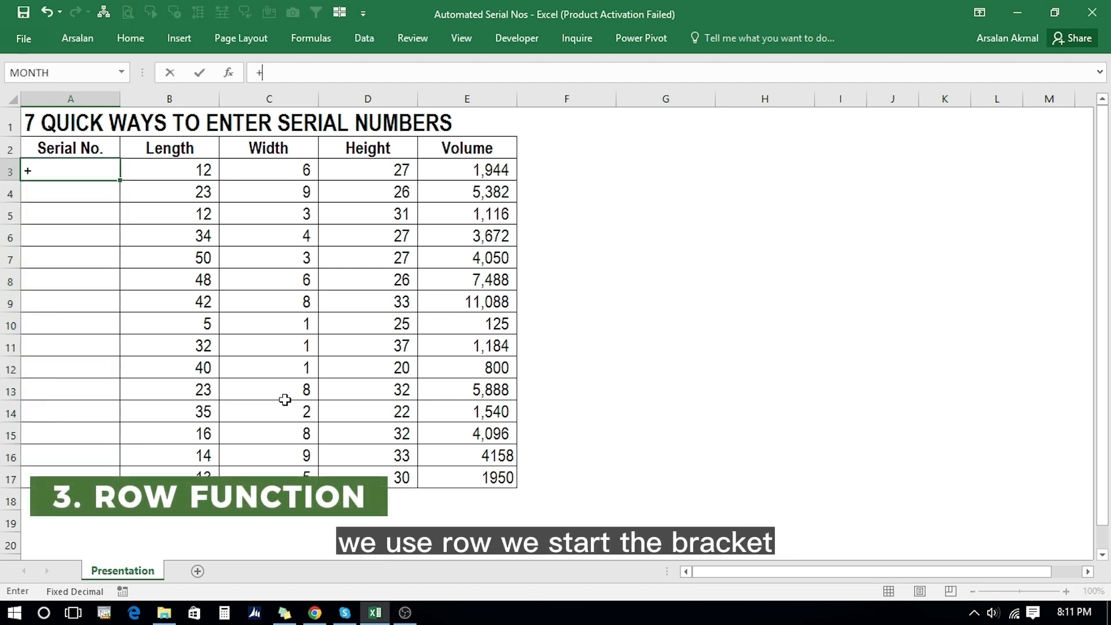
text(row)
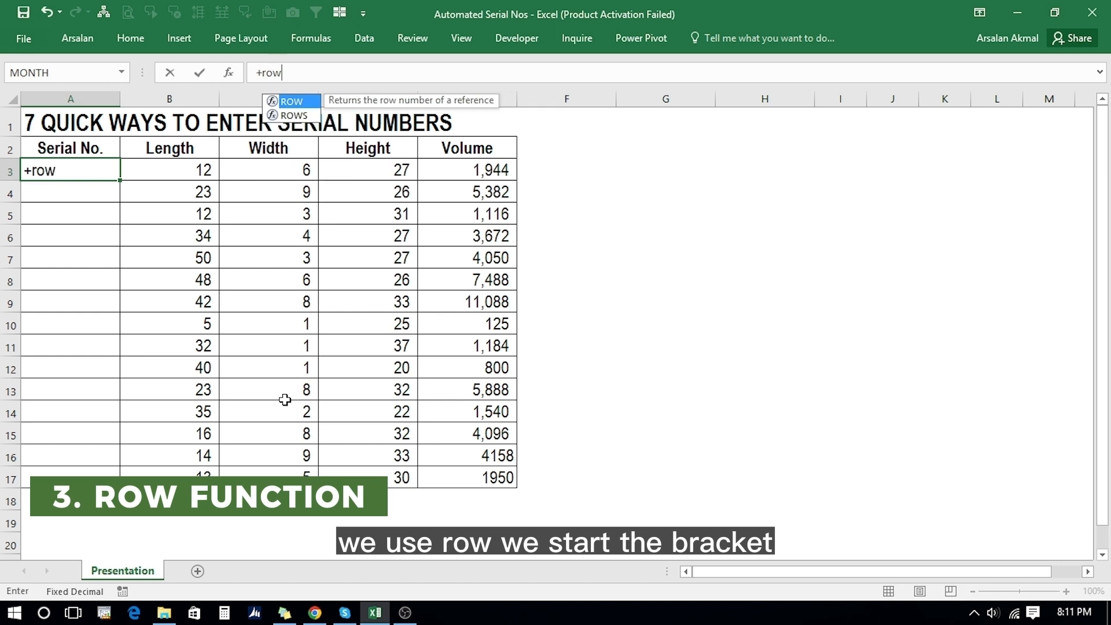
text(())
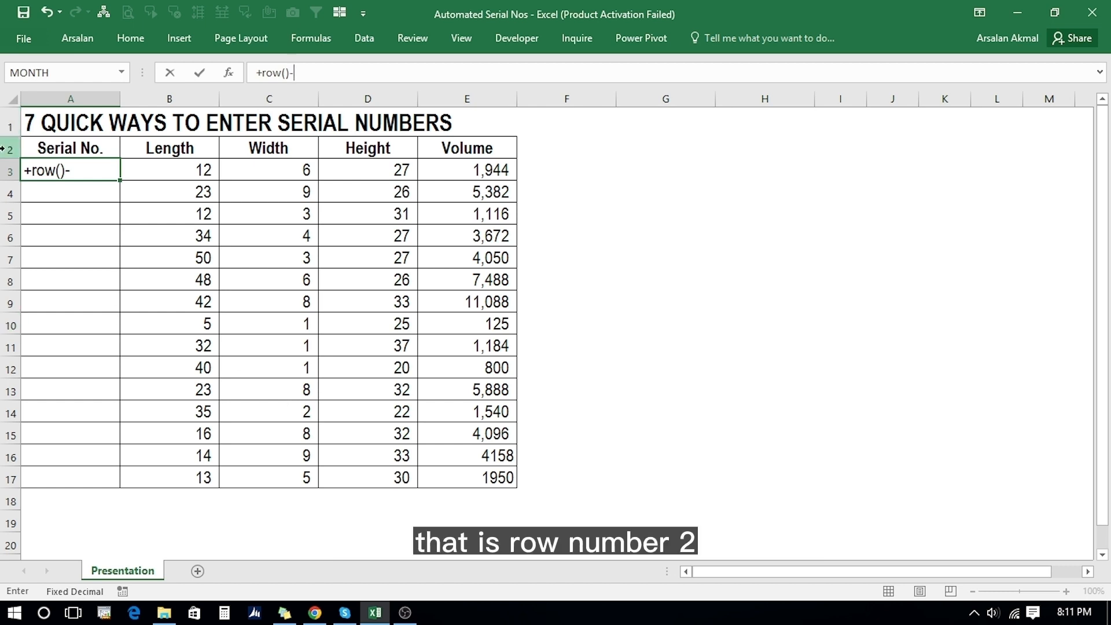
text(-2)
key(Return)
Copy the ROW formula from A3 down the Serial No. column through A17
key(Up)
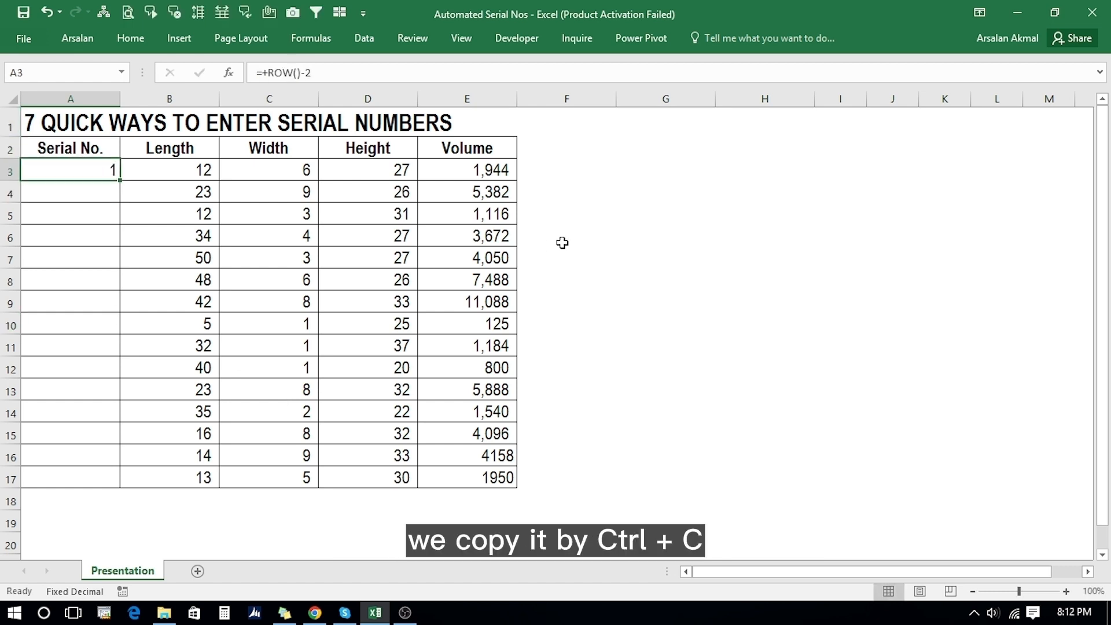
key(ctrl+c)
key(shift+Down)
key(shift+Down)
key(shift+Down)
key(shift+Down)
key(shift+Down)
key(shift+Down)
key(shift+Down)
key(shift+Down)
key(shift+Down)
key(shift+Down)
key(shift+Down)
key(shift+Down)
key(shift+Down)
key(shift+Down)
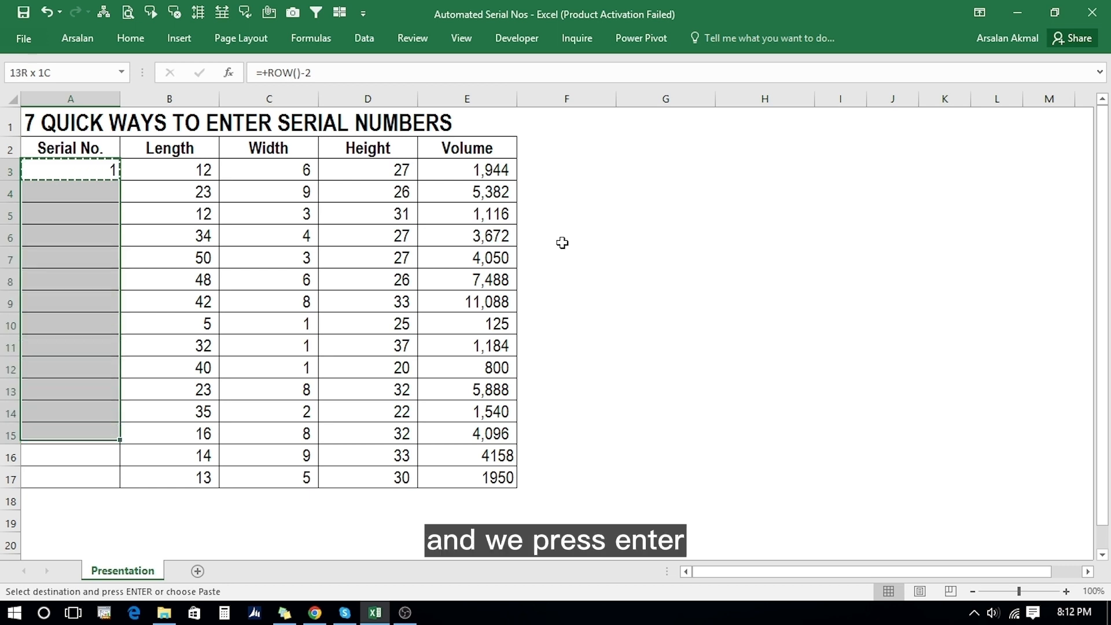
key(Return)
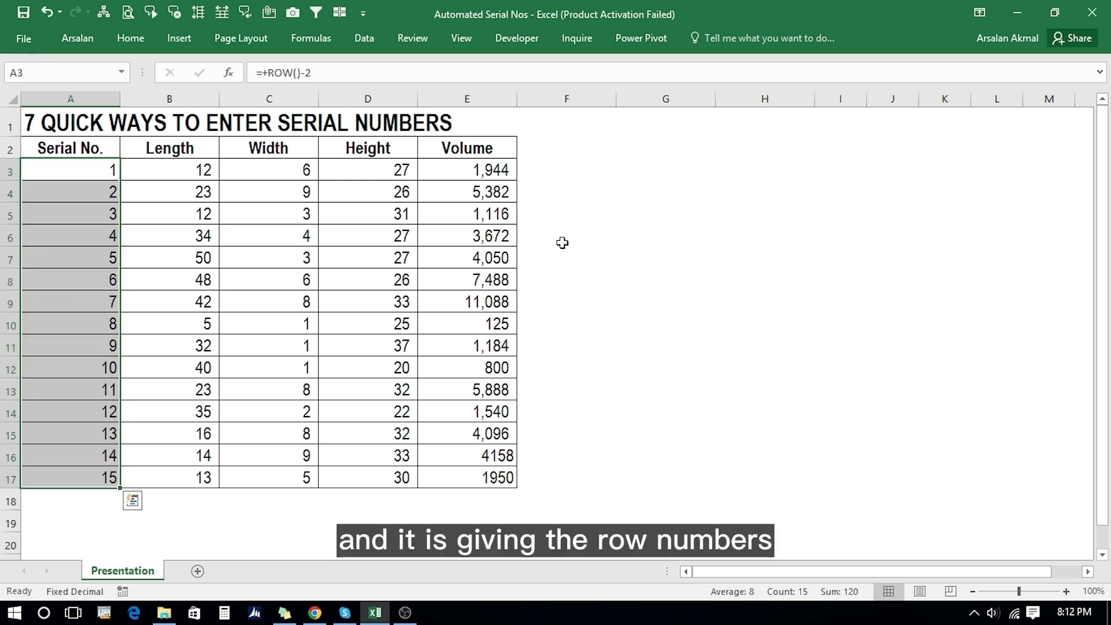
Delete row 8, the record with length 48, from the table
key(Down)
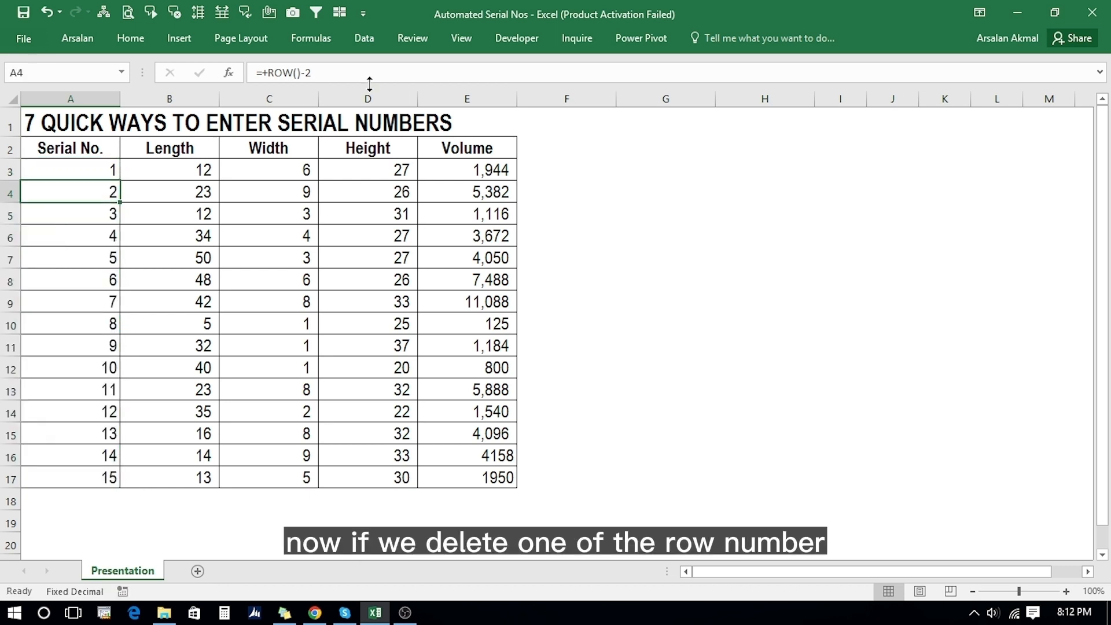
click(11, 280)
right_click(10, 279)
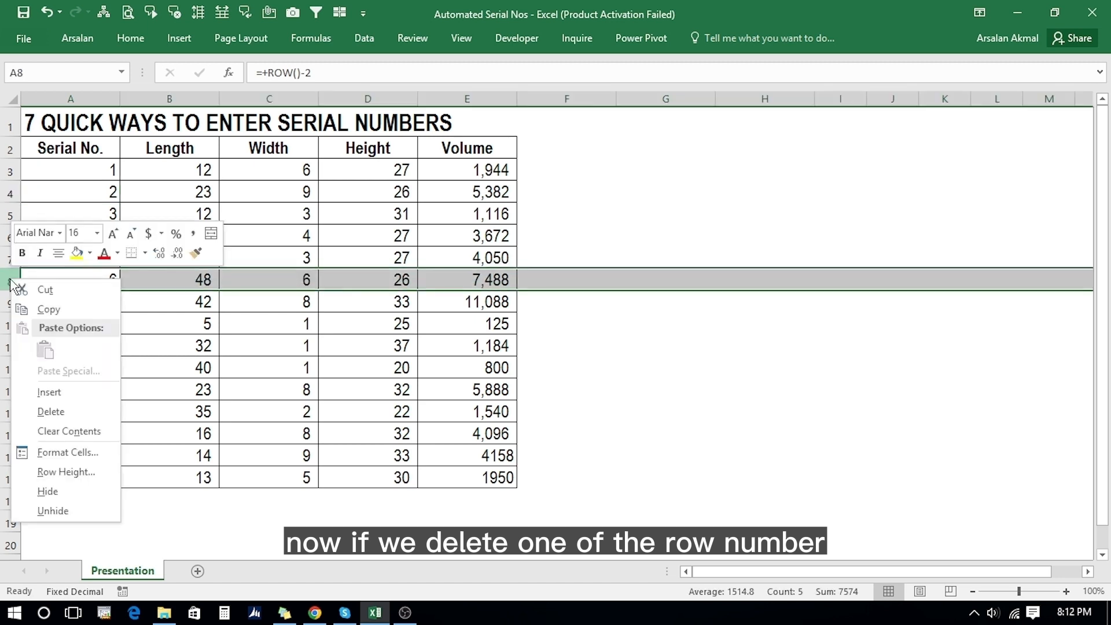
click(62, 413)
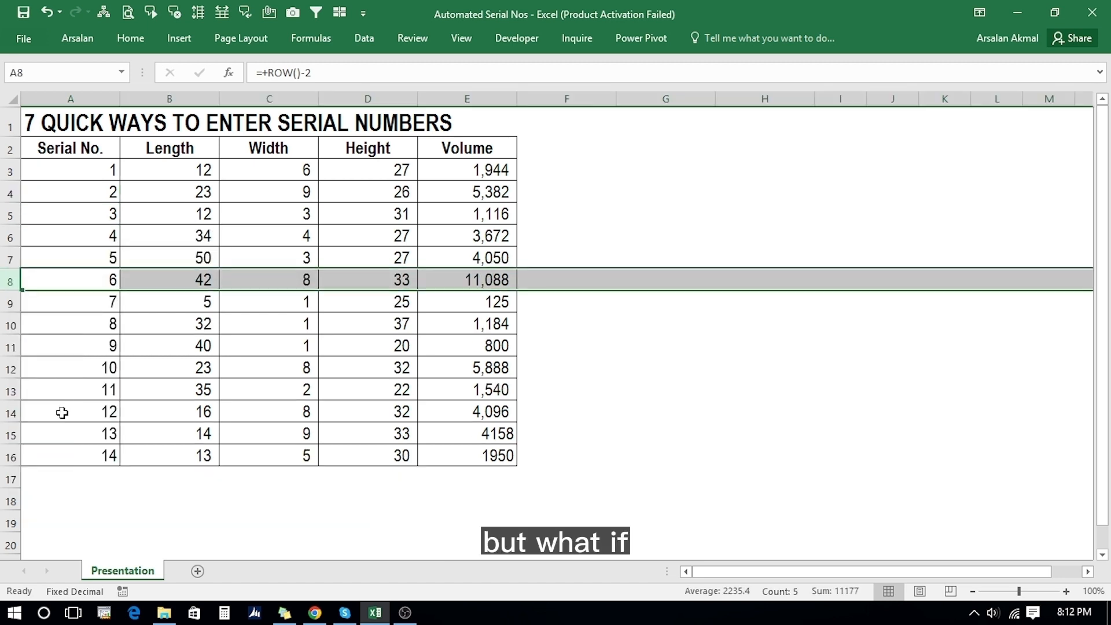
Insert an empty row at row 8 and fill its serial number cell with the ROW()-2 formula
right_click(3, 279)
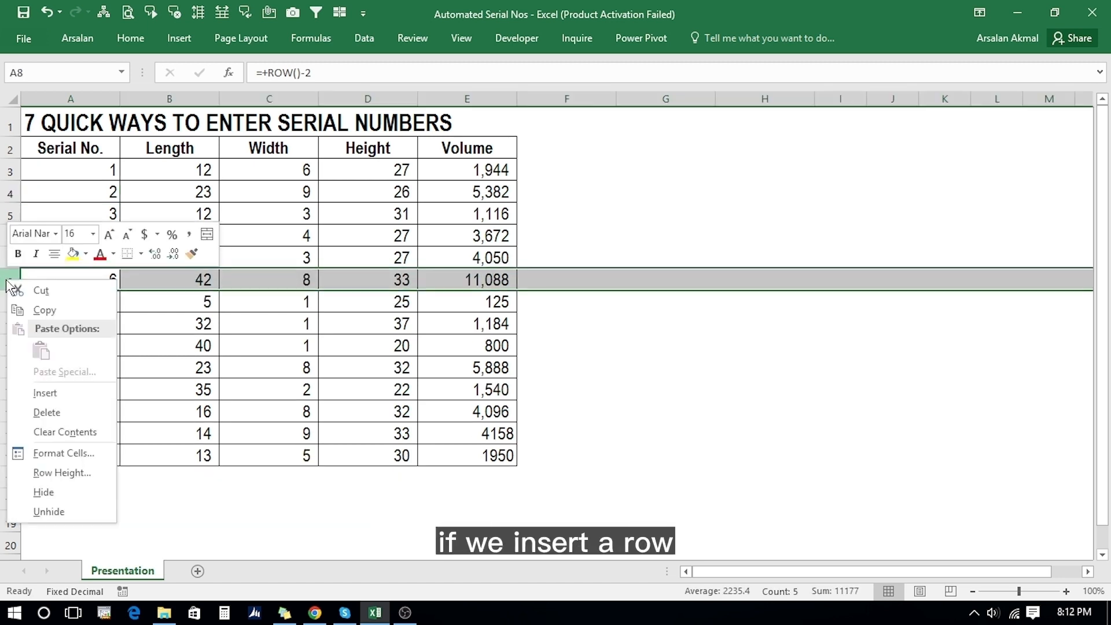
click(52, 392)
key(Return)
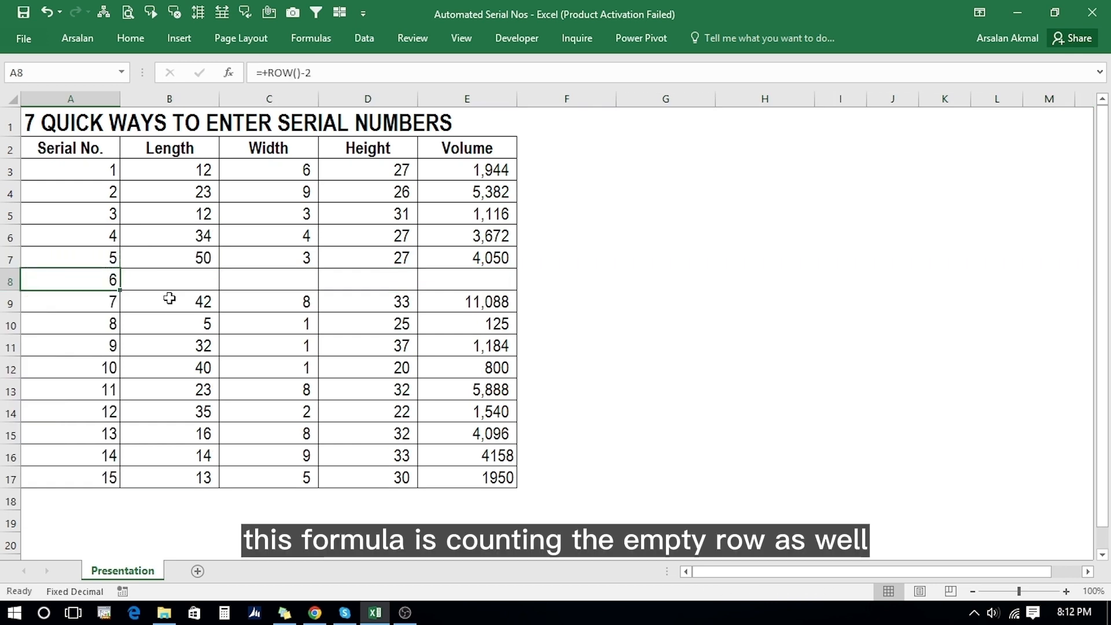
Clear the ROW-based serial numbers from A3 to A17
key(Up)
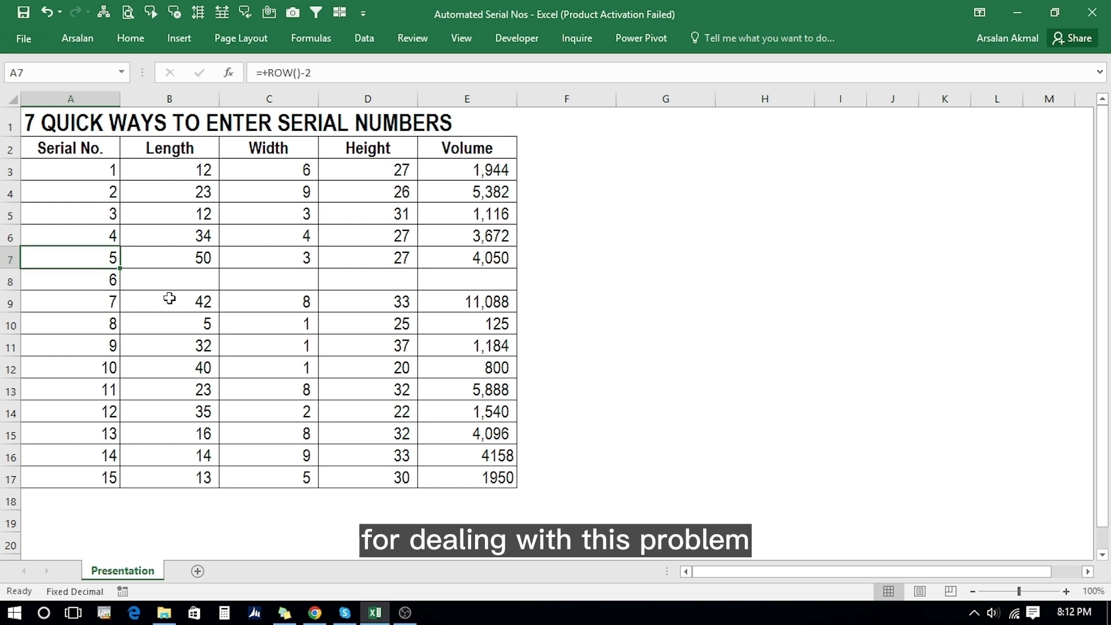
key(Up)
key(Up)
key(Up)
key(Up)
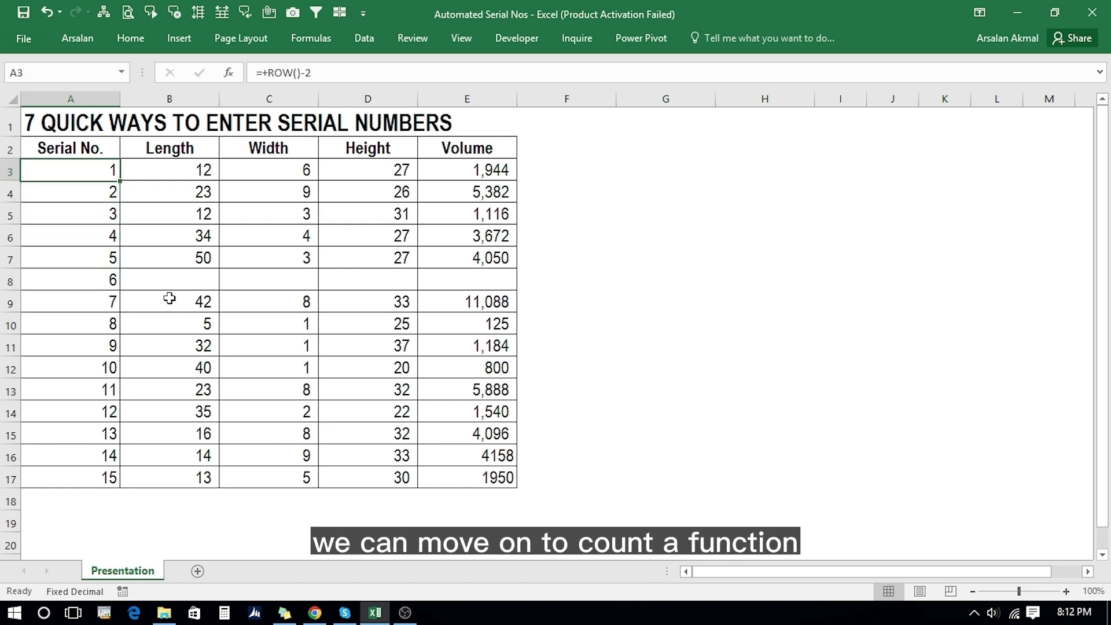
key(ctrl+shift+Down)
key(Delete)
Enter the formula =+COUNTA(B3:B3) in A3, the first Serial No. cell
key(Down)
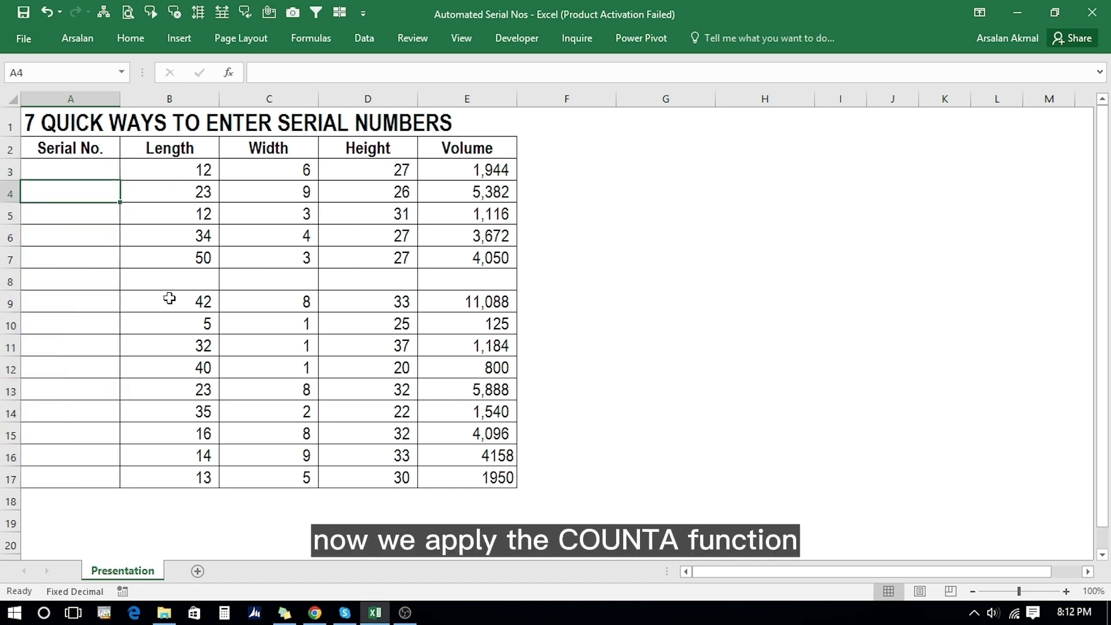
key(Up)
text(+coun)
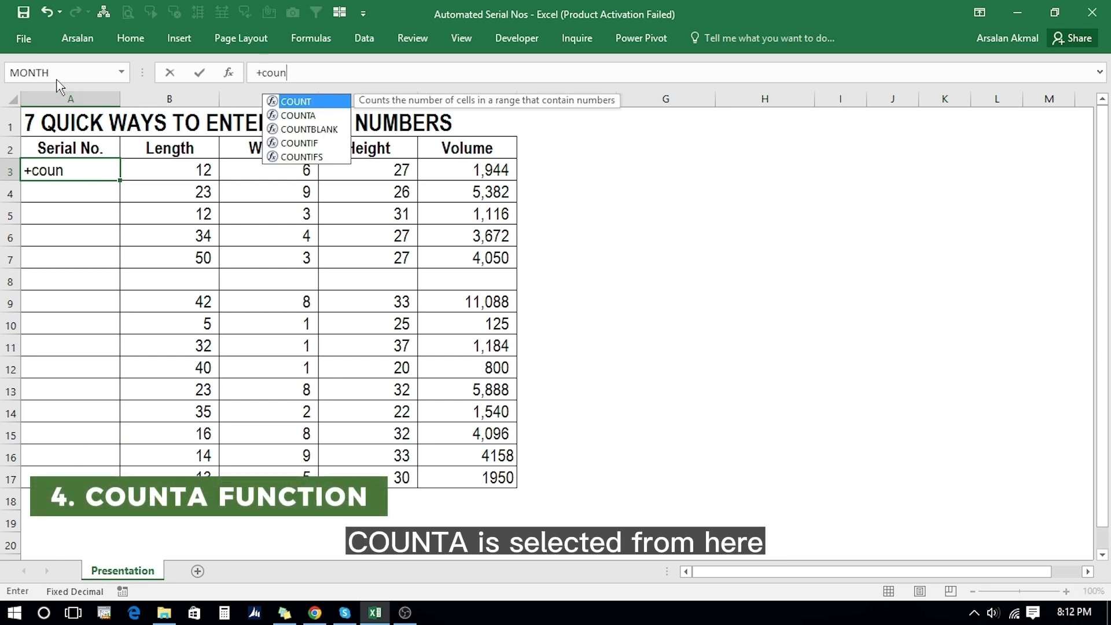
key(Tab)
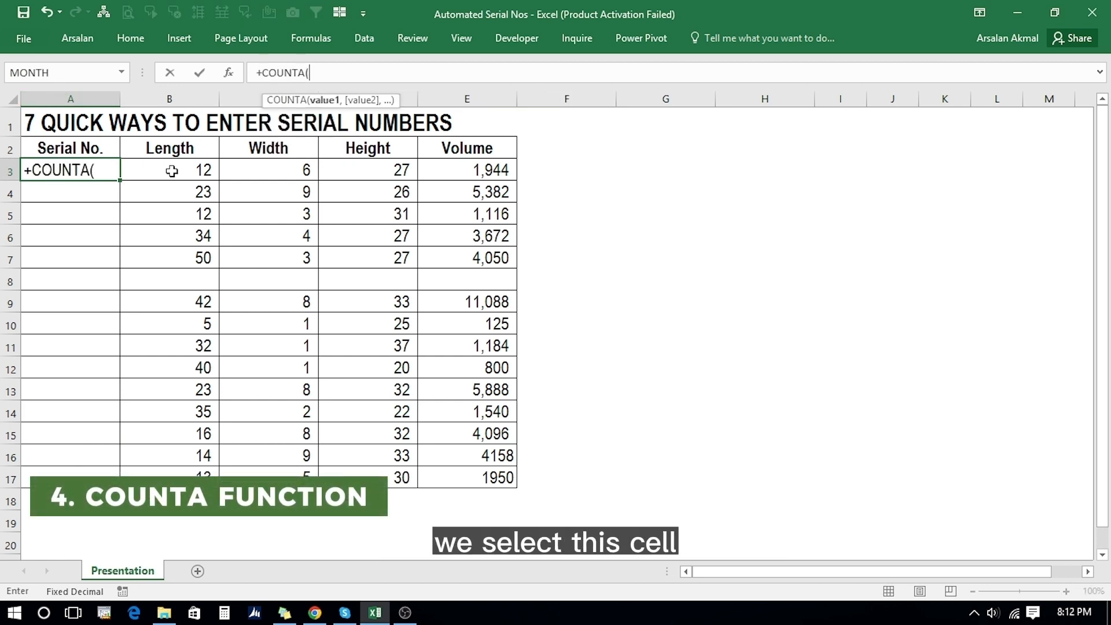
click(172, 171)
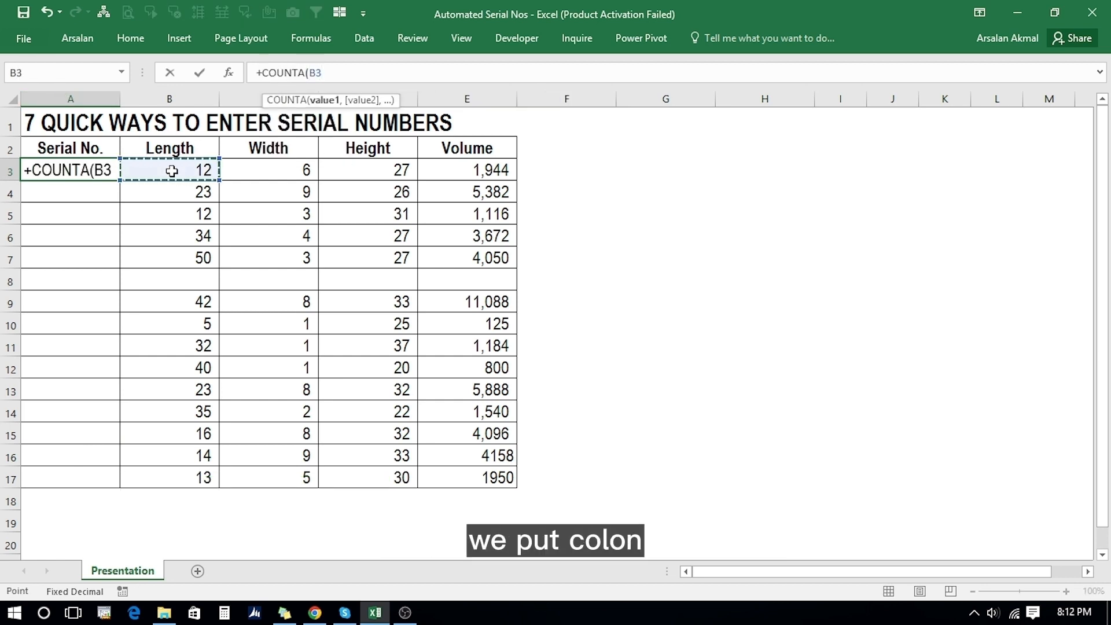
text(:B3))
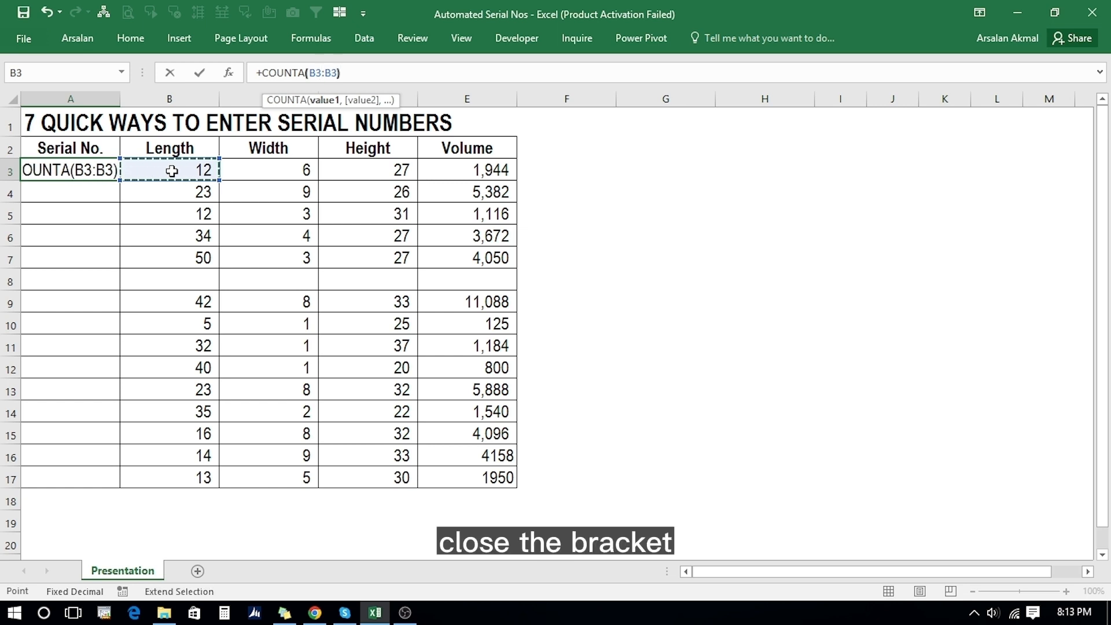
key(Return)
key(Up)
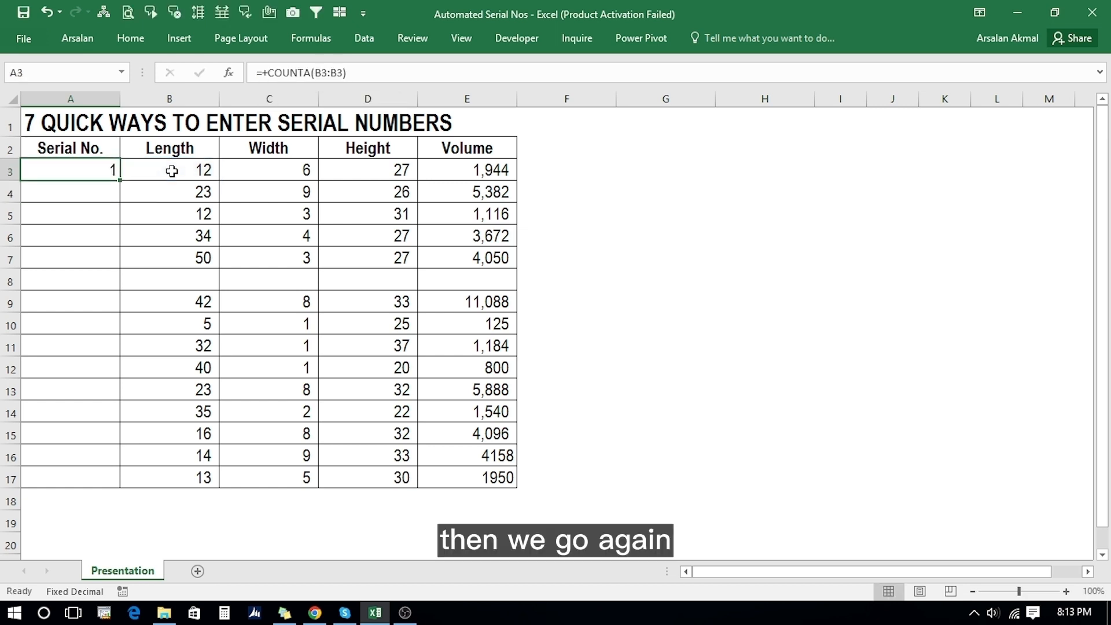
Make one B3 reference in the A3 formula absolute so it reads =+COUNTA(B3:$B$3)
key(F2)
key(Left)
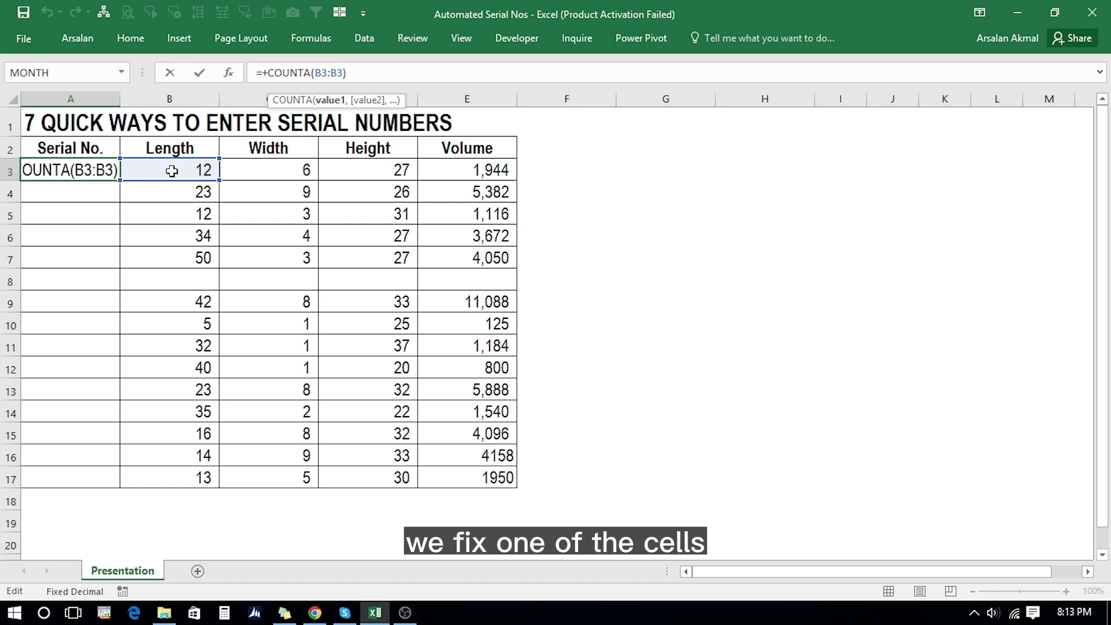
key(F4)
key(ctrl+Return)
Copy the COUNTA formula from A3 down the Serial No. column through A17
key(ctrl+c)
key(shift+Down)
key(shift+Down)
key(shift+Down)
key(shift+Down)
key(shift+Down)
key(shift+Down)
key(shift+Down)
key(shift+Down)
key(shift+Down)
key(shift+Down)
key(shift+Down)
key(shift+Down)
key(shift+Down)
key(shift+Down)
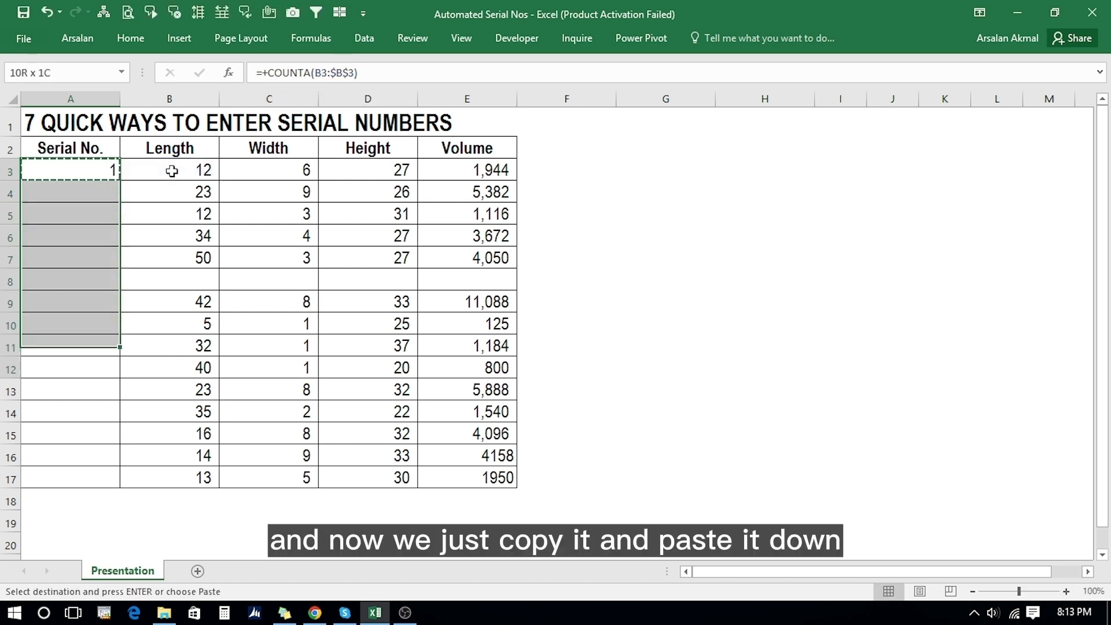
key(ctrl+v)
key(Return)
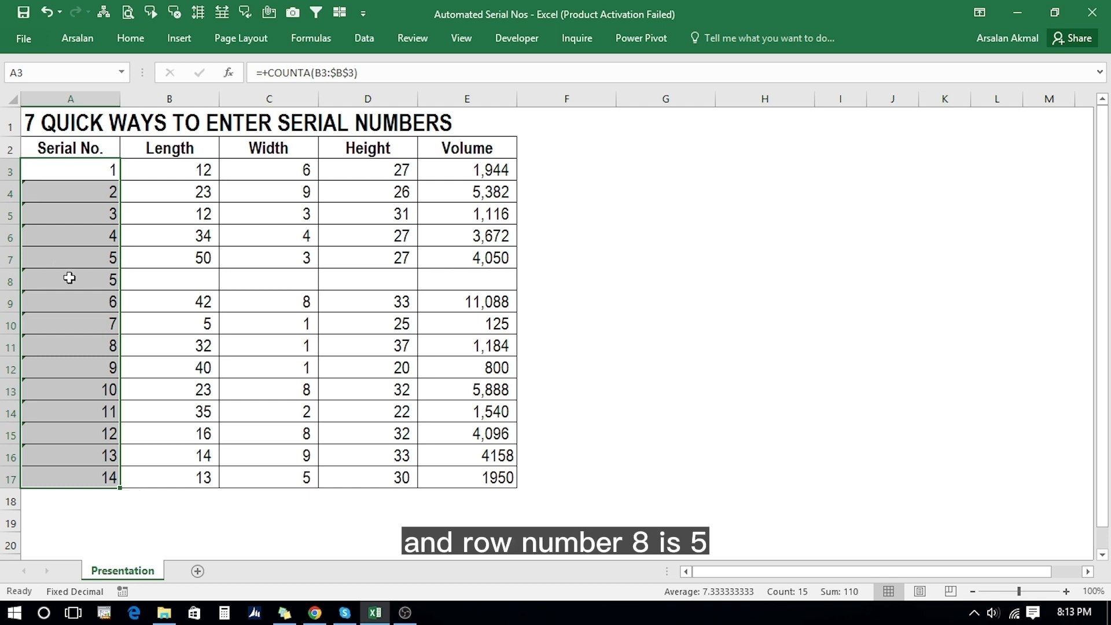
Examine the COUNTA formulas in the Serial No. cells around the empty row 8
key(Down)
key(Down)
key(Down)
key(Down)
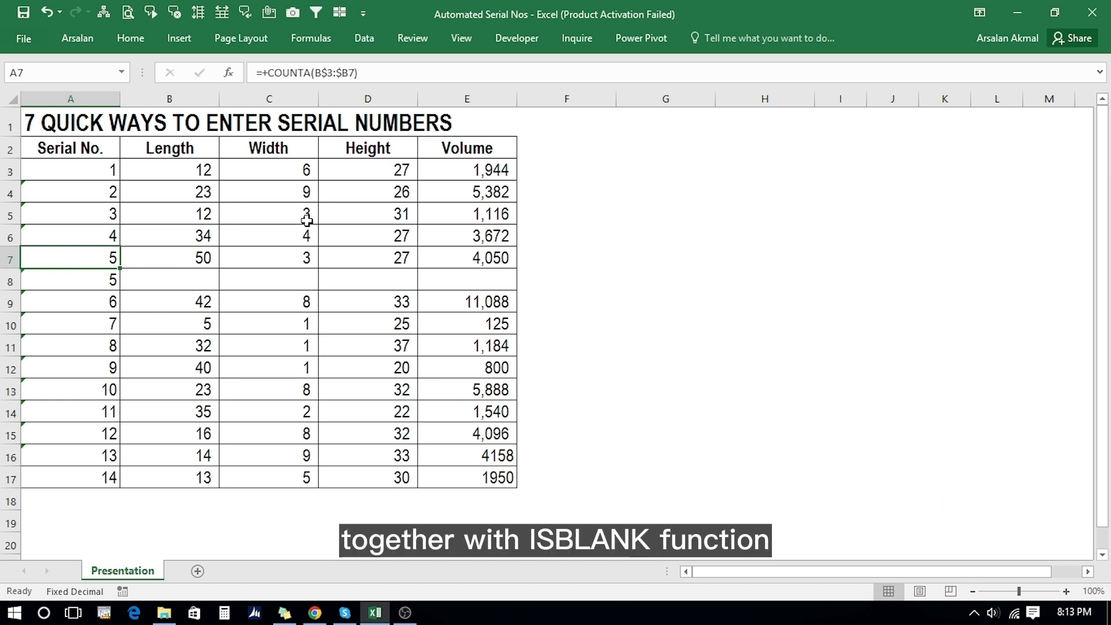
key(Up)
key(Down)
key(Down)
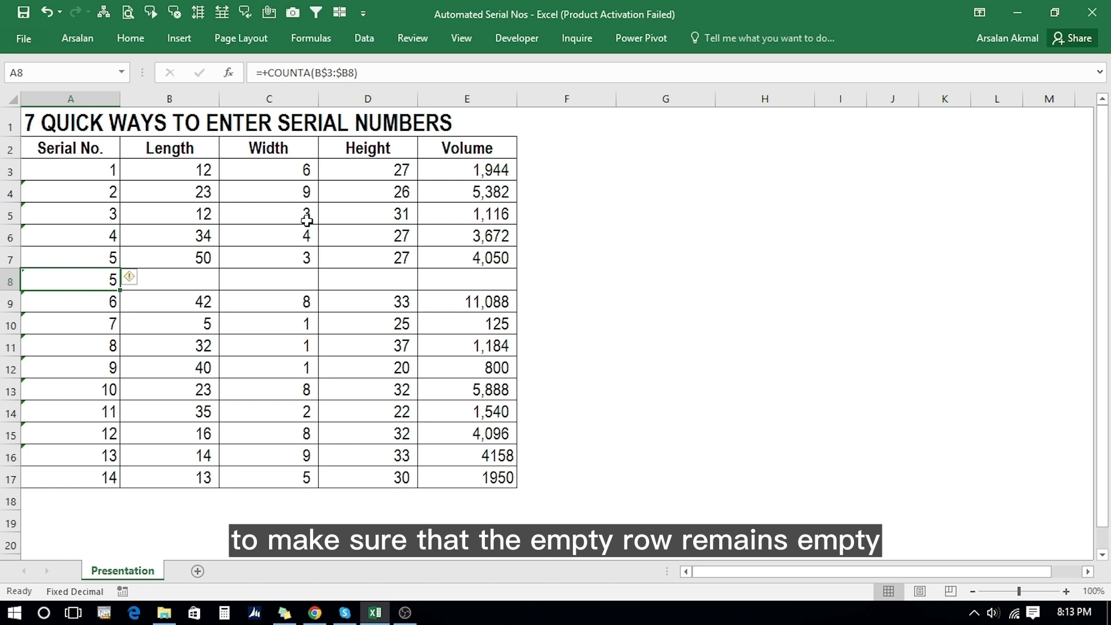
Wrap the COUNTA formula in A3 in an IF function with ISBLANK(B3) as the logical test
key(Up)
key(Up)
key(Up)
key(Up)
key(Up)
key(F2)
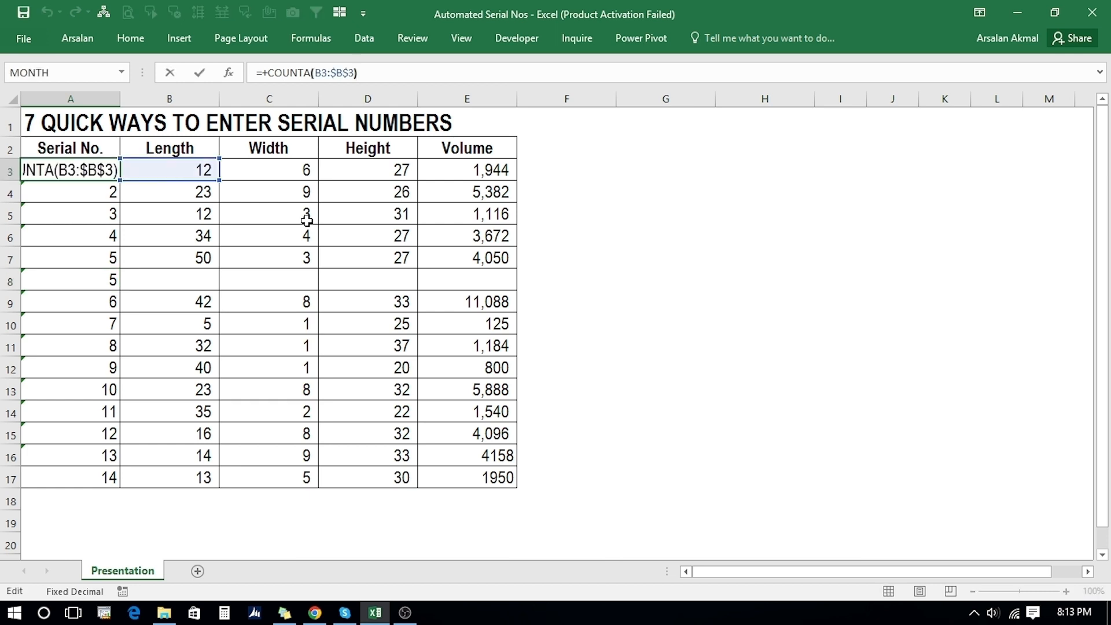
key(Home)
key(Right)
key(Delete)
text(IF()
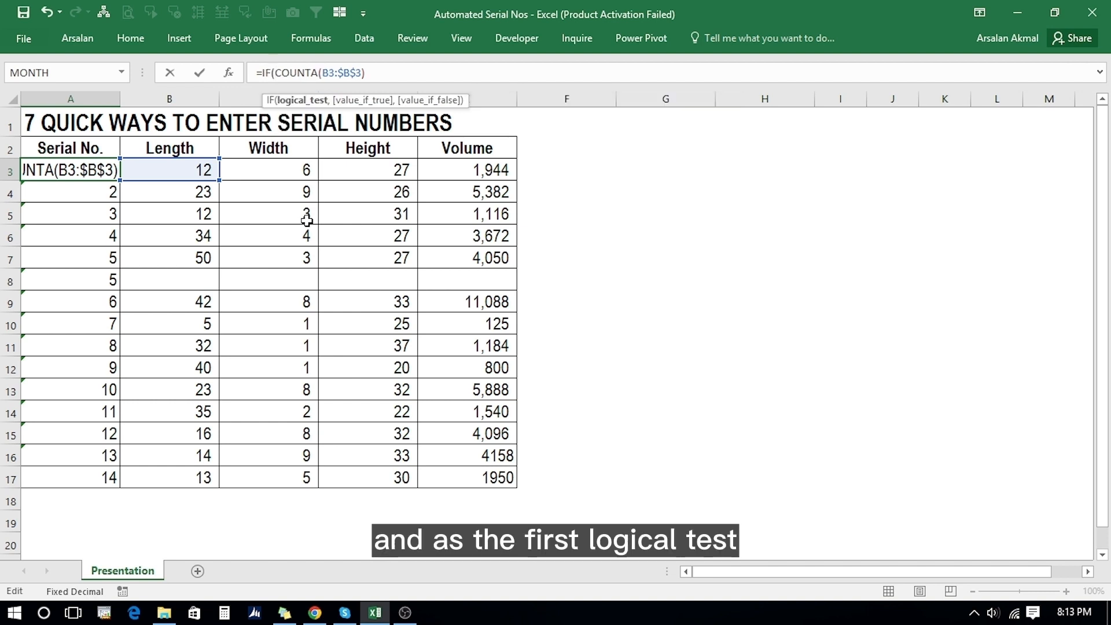
text(ISBLANK()
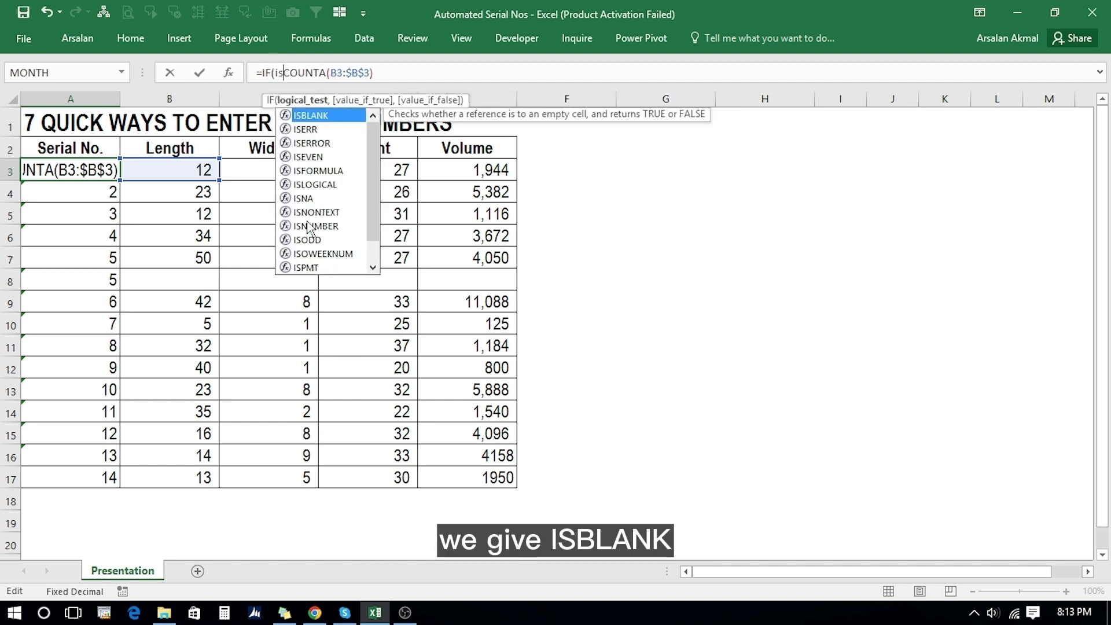
click(191, 171)
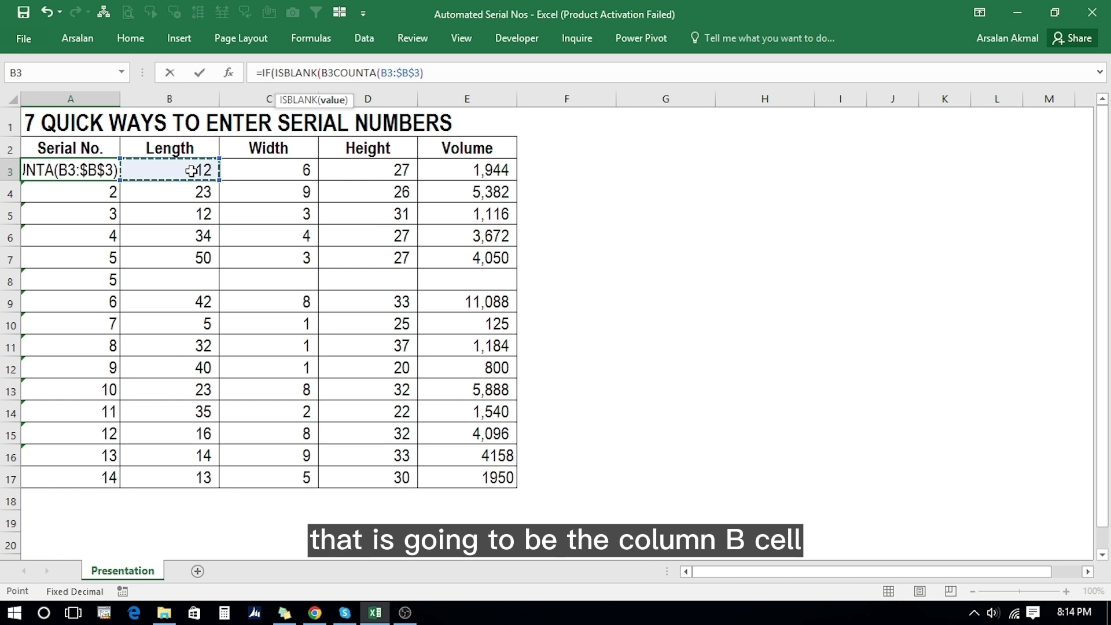
text(),)
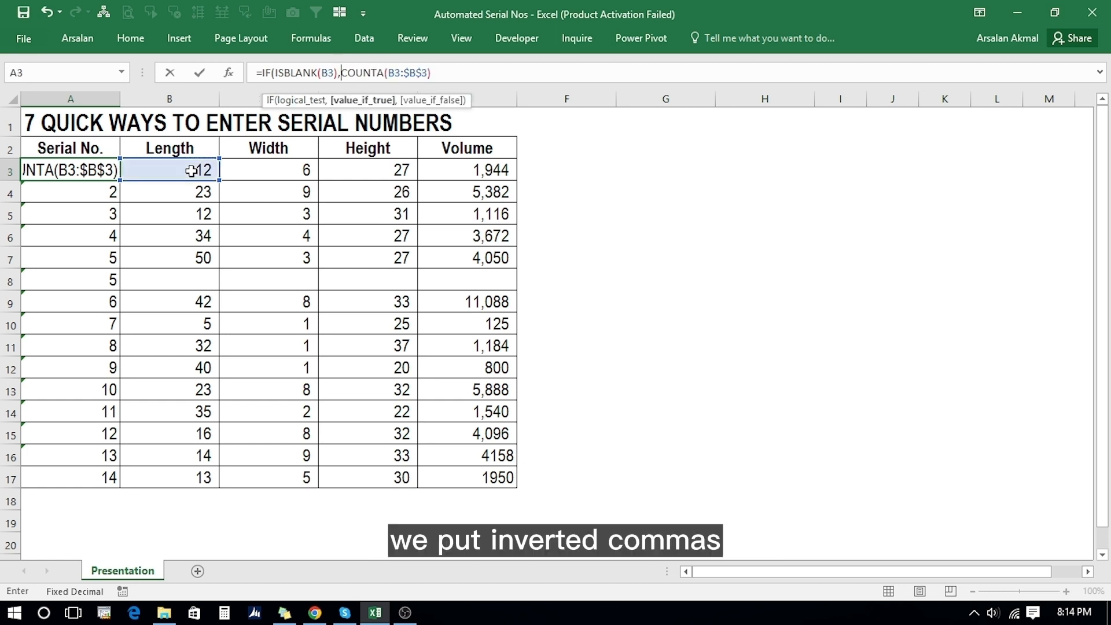
Return an empty string for blank cells, completing the A3 formula as =IF(ISBLANK(B3),"",COUNTA(B3:$B$3))
text("",)
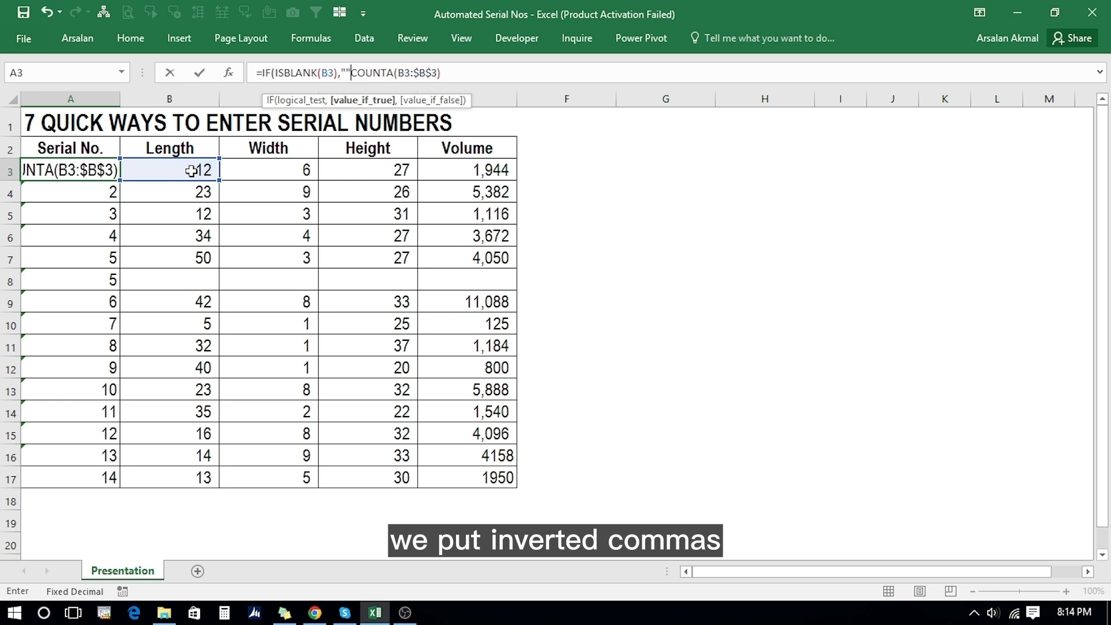
click(455, 70)
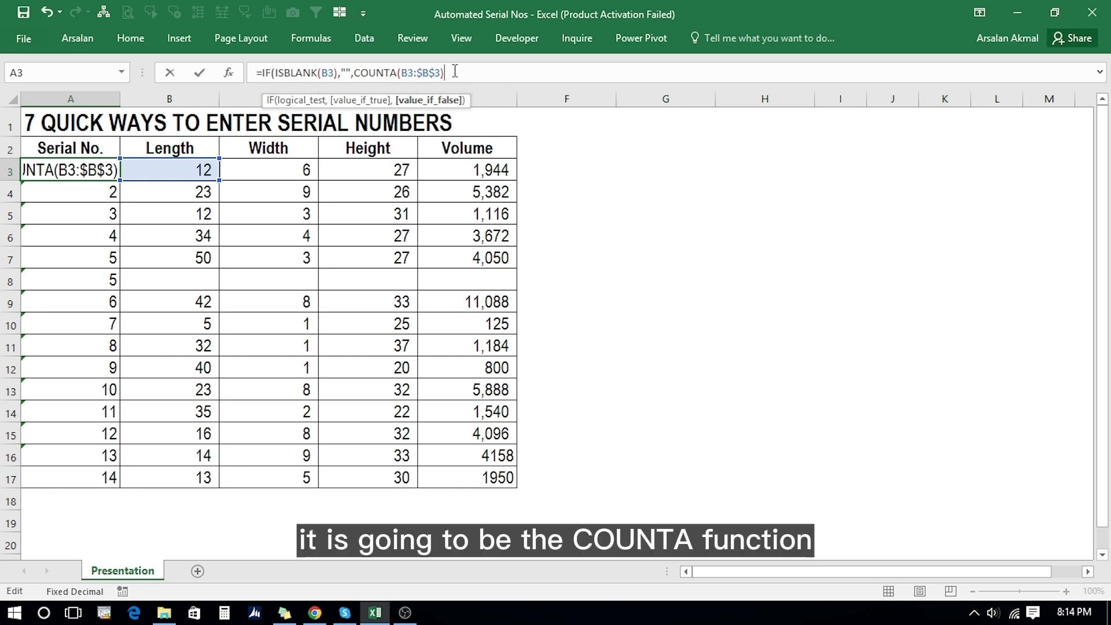
text())
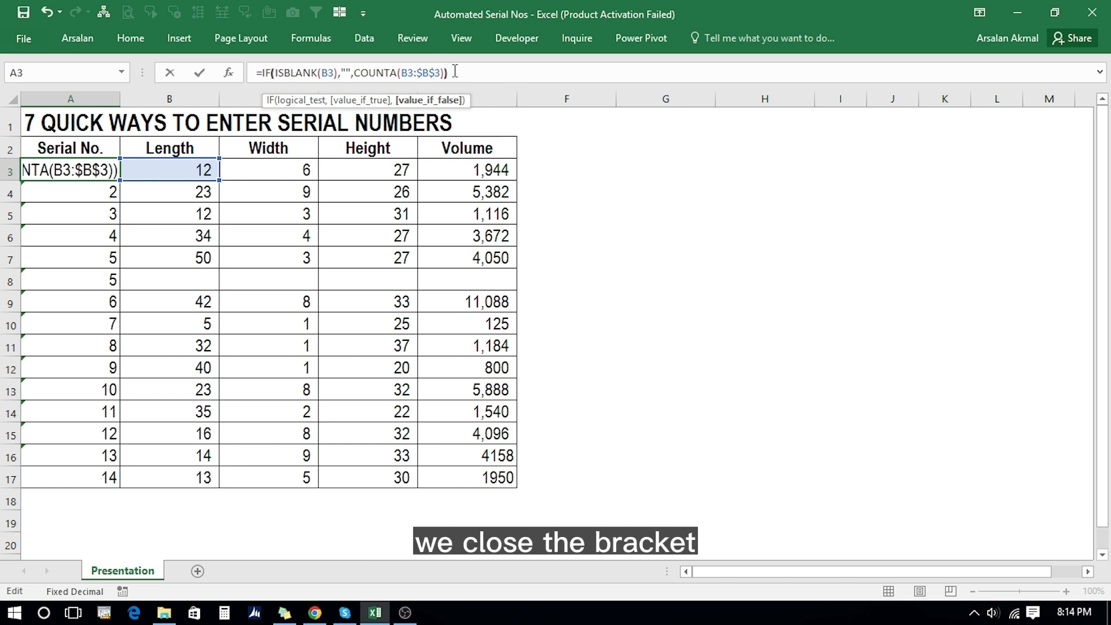
key(Return)
key(Up)
Copy the IF, ISBLANK and COUNTA formula from A3 down the Serial No. column through A17
key(ctrl+c)
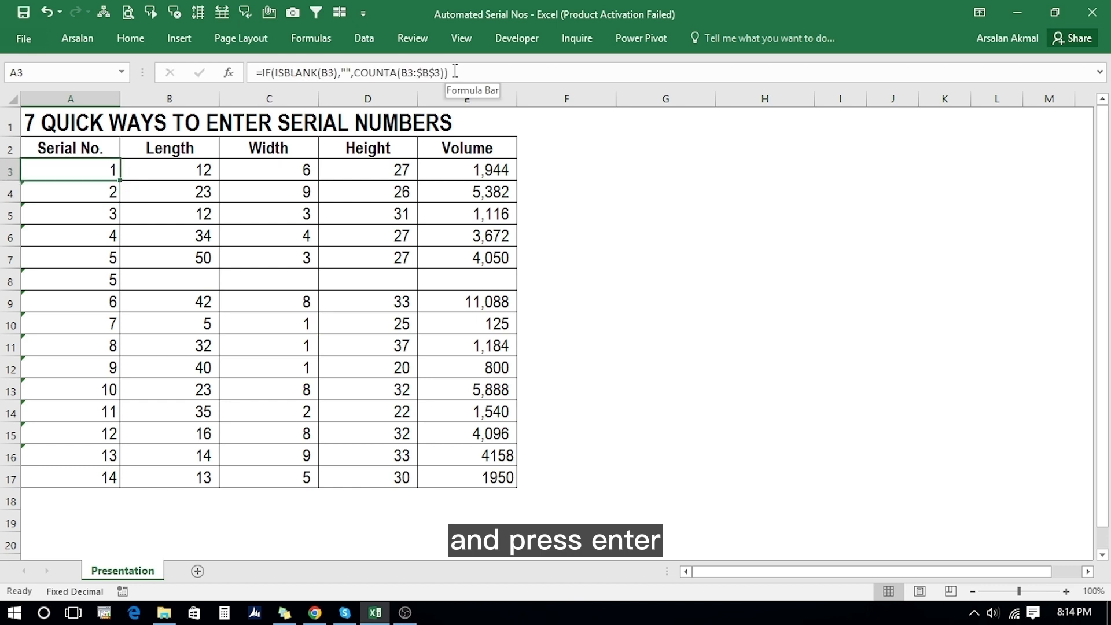
key(shift+Down)
key(shift+Down)
key(shift+Down)
key(shift+Down)
key(shift+Down)
key(shift+Down)
key(shift+Down)
key(shift+Down)
key(shift+Down)
key(shift+Down)
key(shift+Down)
key(shift+Down)
key(shift+Down)
key(shift+Down)
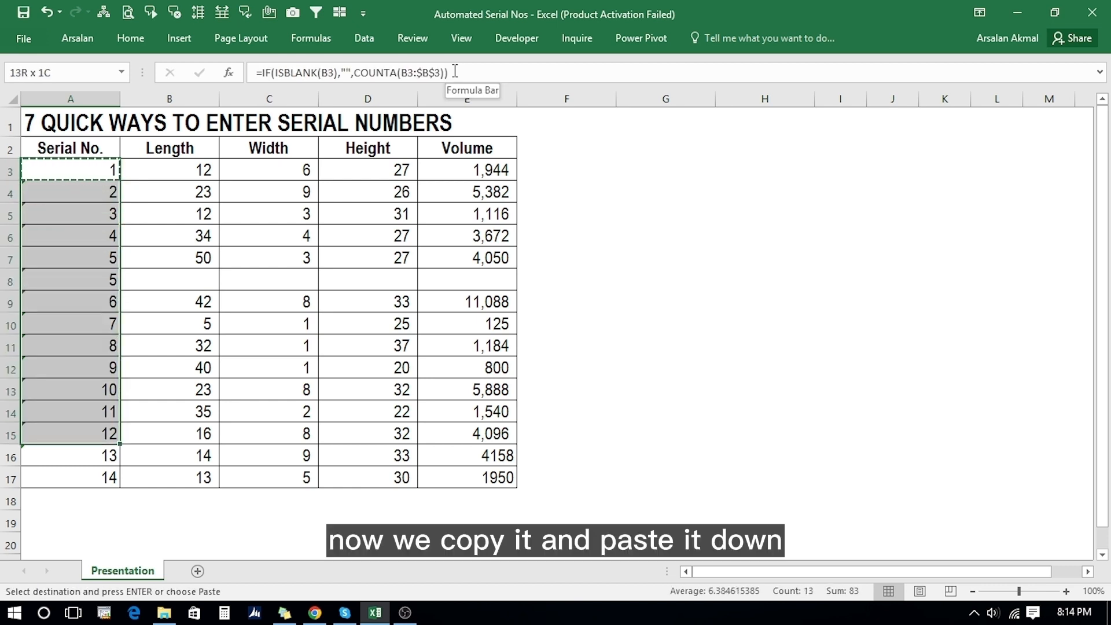
key(Return)
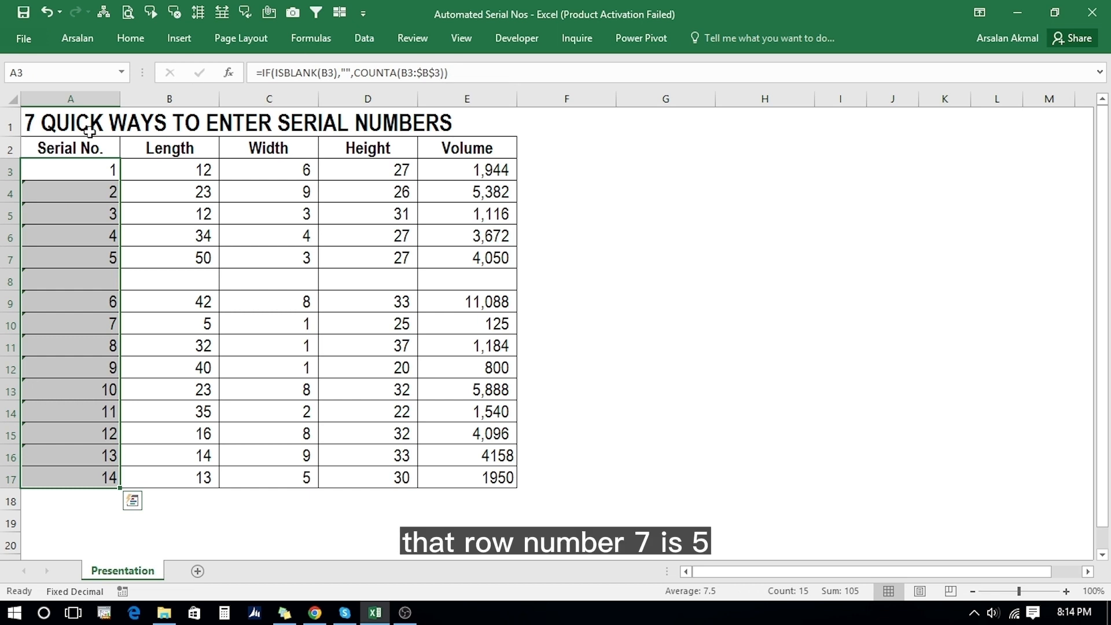
click(94, 299)
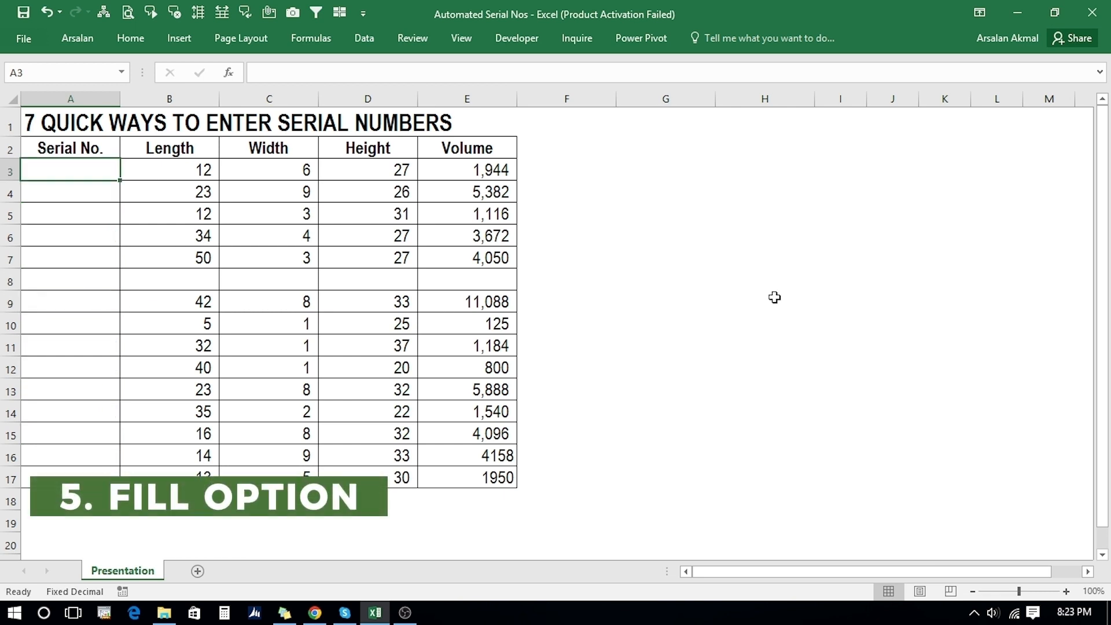
Enter 1 in A3 as the starting serial number
key(Down)
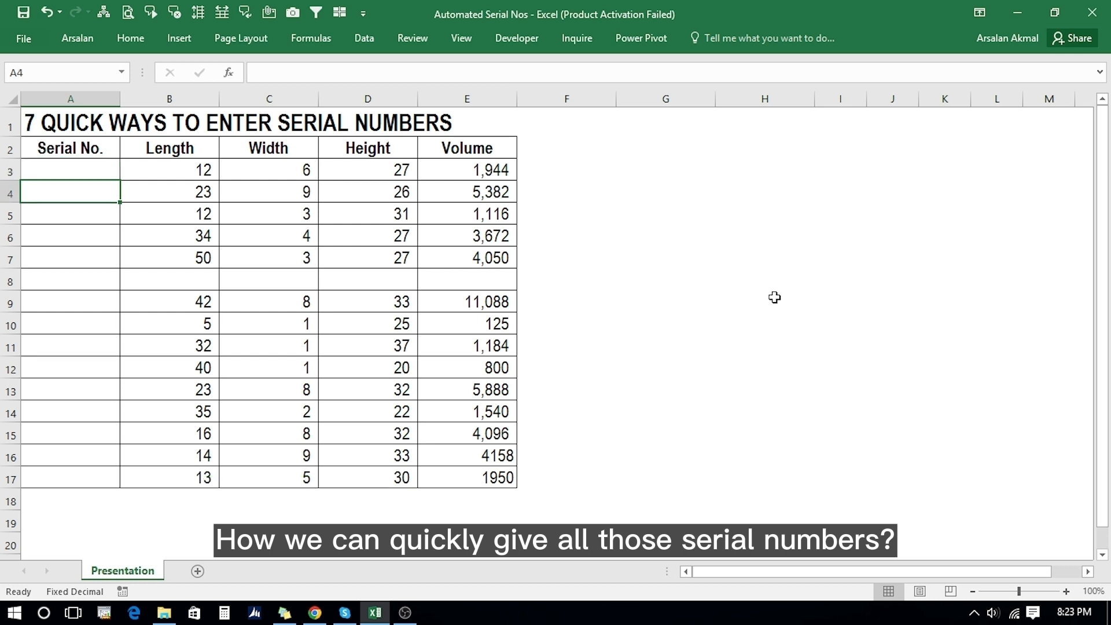
key(Up)
text(1)
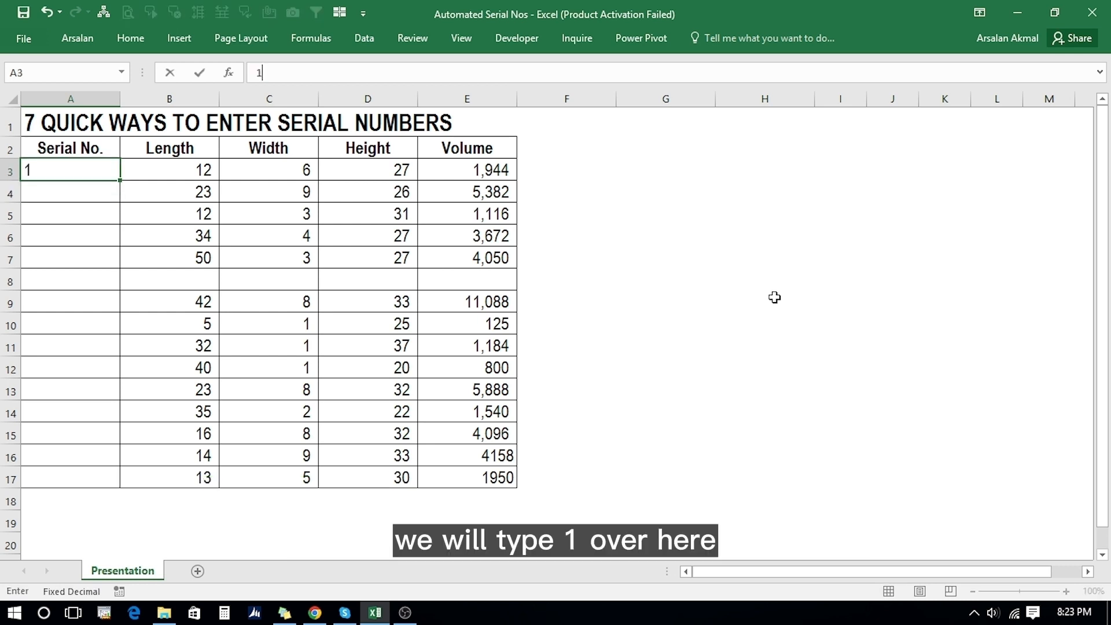
key(Return)
key(Up)
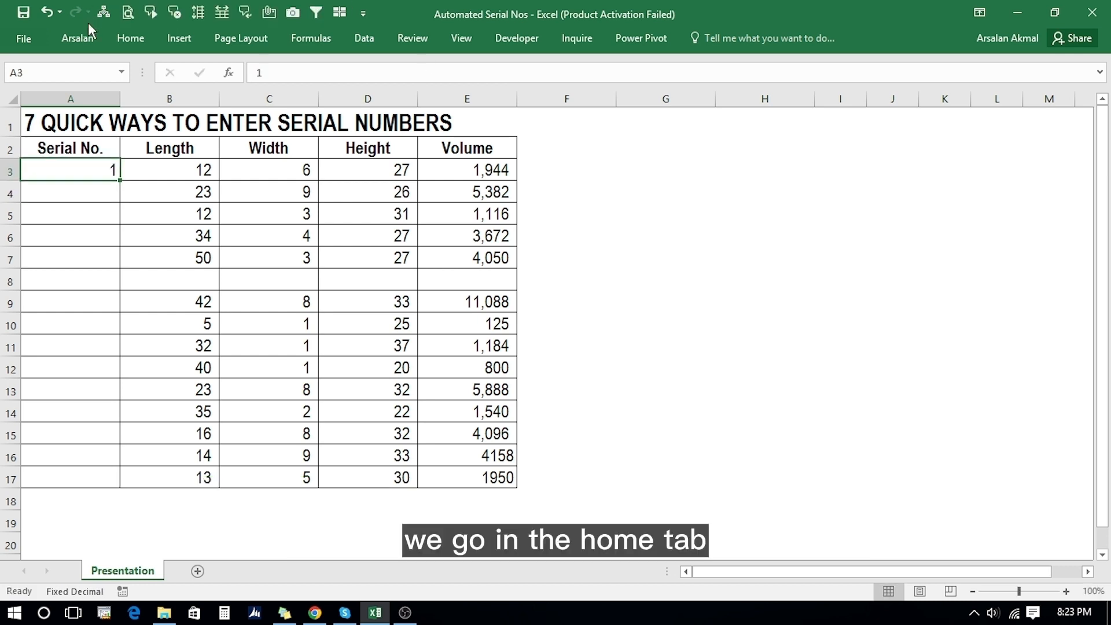
Fill a linear series in columns from A3 with step value 1 and stop value 100000
click(137, 40)
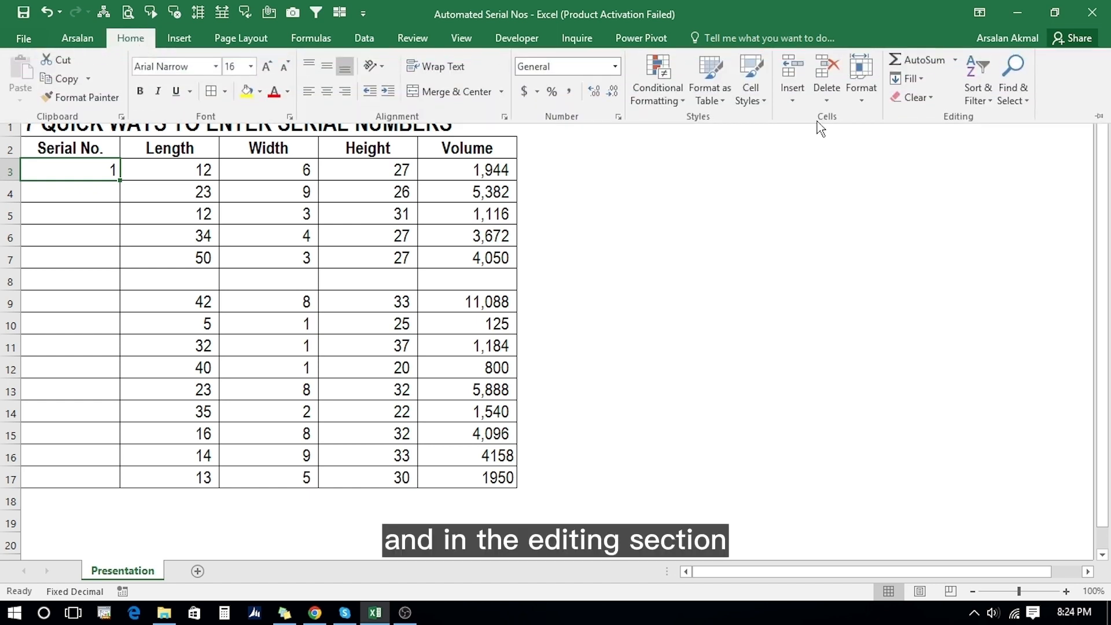
click(910, 79)
click(922, 196)
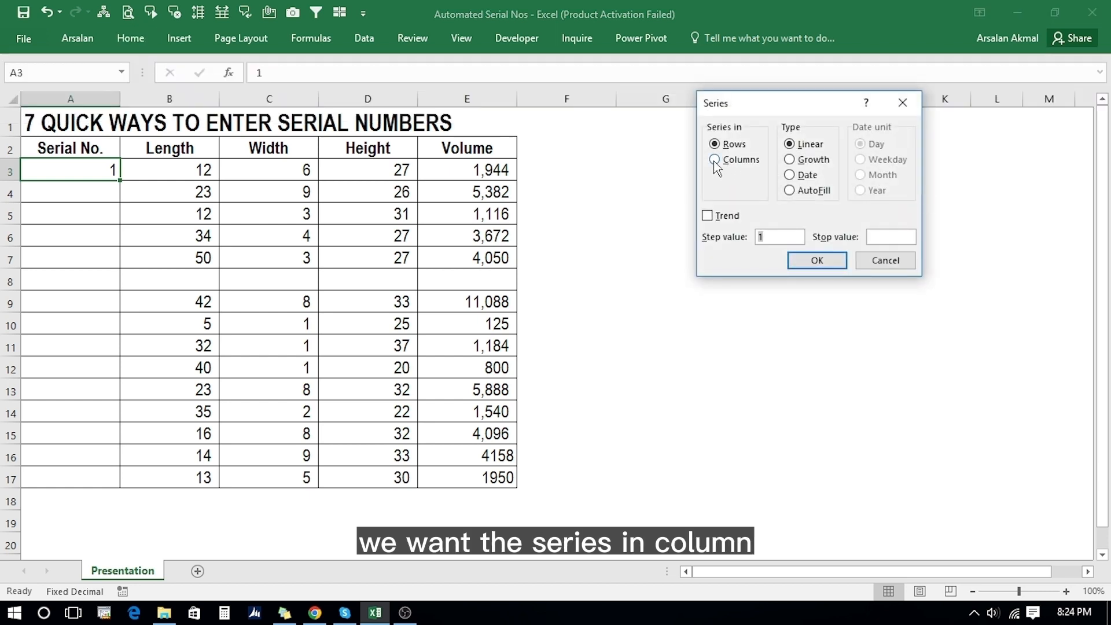
click(715, 162)
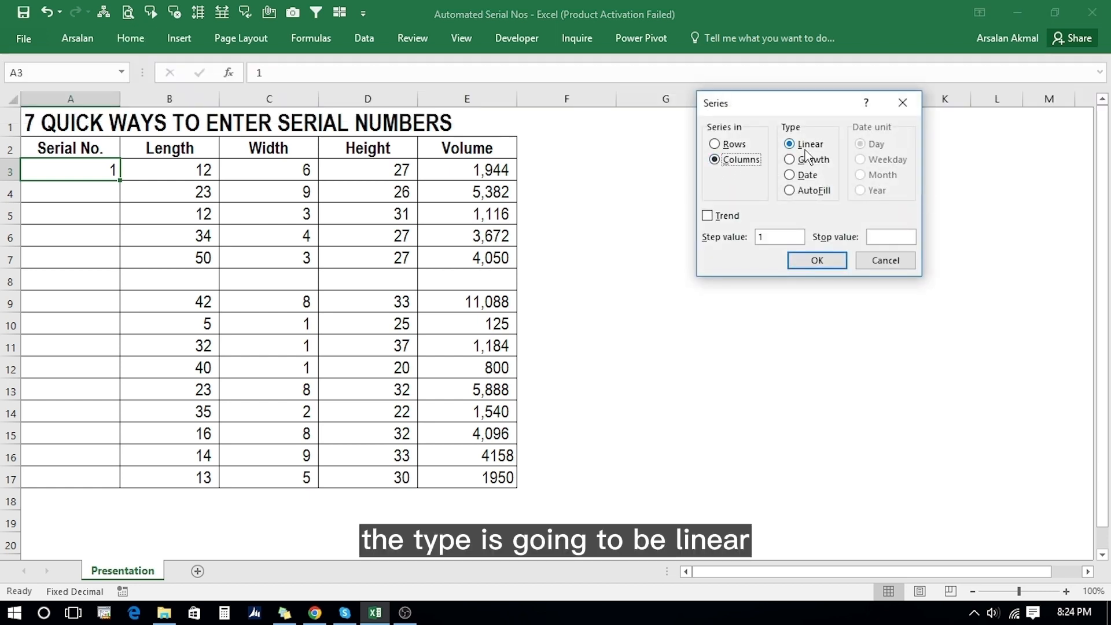
click(879, 237)
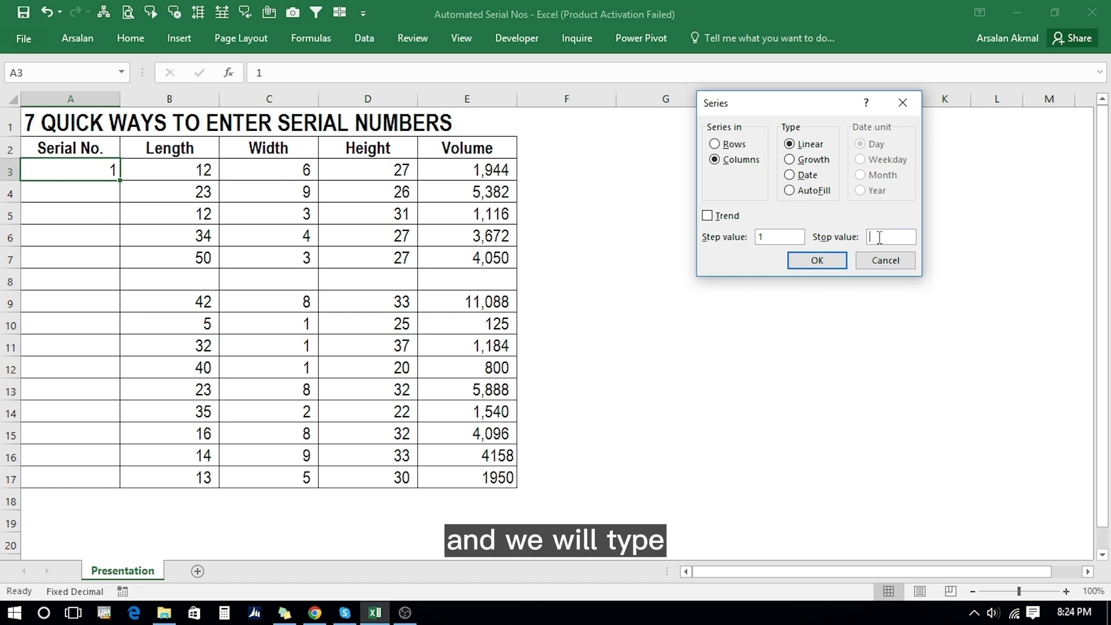
text(100000)
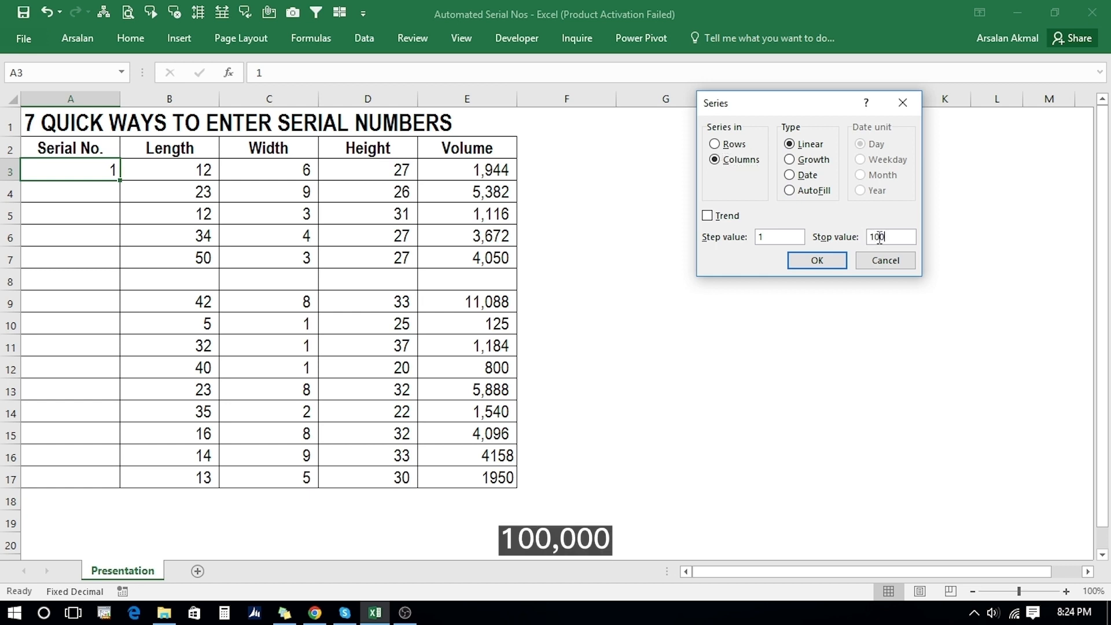
click(822, 259)
Review the filled serial numbers down to the last one in column A and return to the top of the sheet
key(Down)
key(Down)
key(Down)
key(Down)
key(Down)
key(Down)
key(Down)
key(Down)
key(Down)
key(Down)
key(Down)
key(Down)
key(Down)
key(Down)
key(Down)
key(Down)
key(Down)
key(Down)
key(Down)
key(Down)
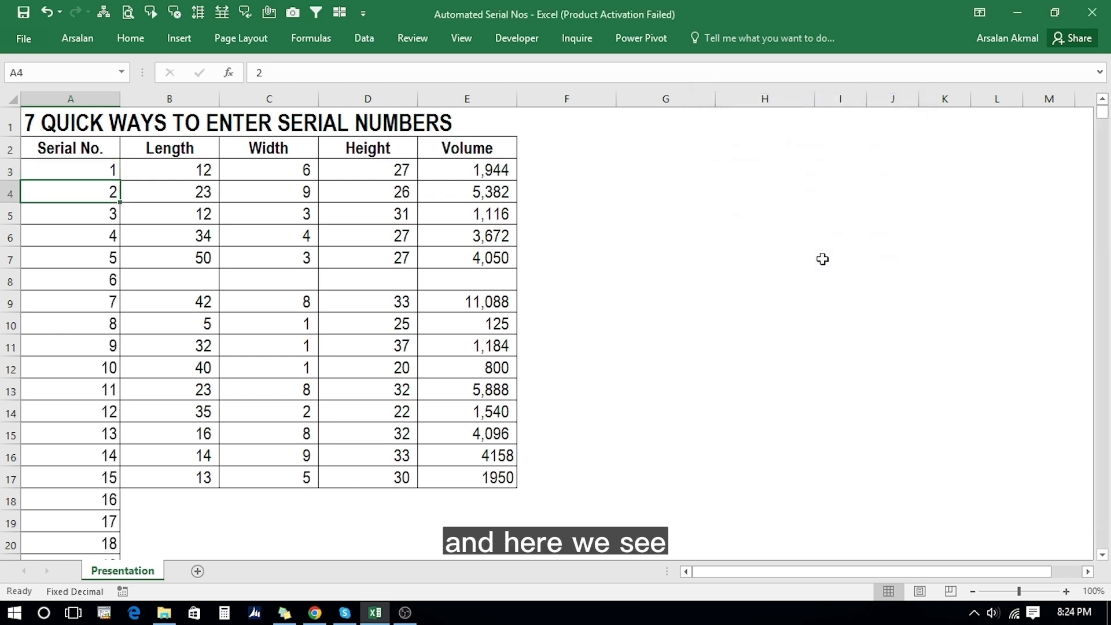
key(Down)
key(Down)
key(Down)
key(Down)
key(Down)
key(Down)
key(Down)
key(Down)
key(Down)
key(Down)
key(Down)
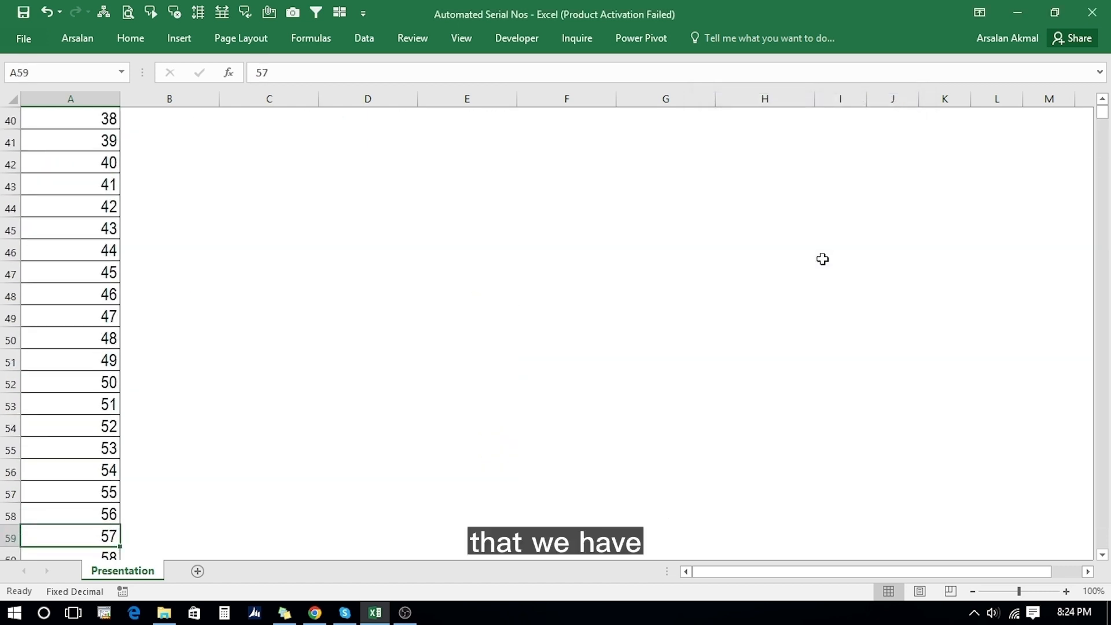
key(ctrl+Down)
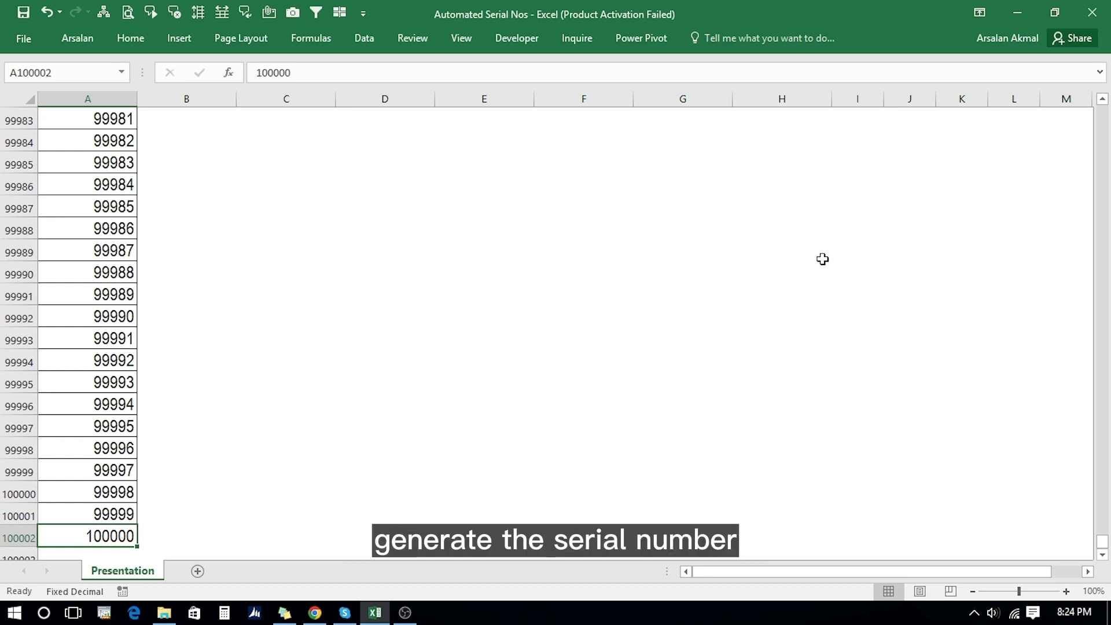
key(ctrl+Up)
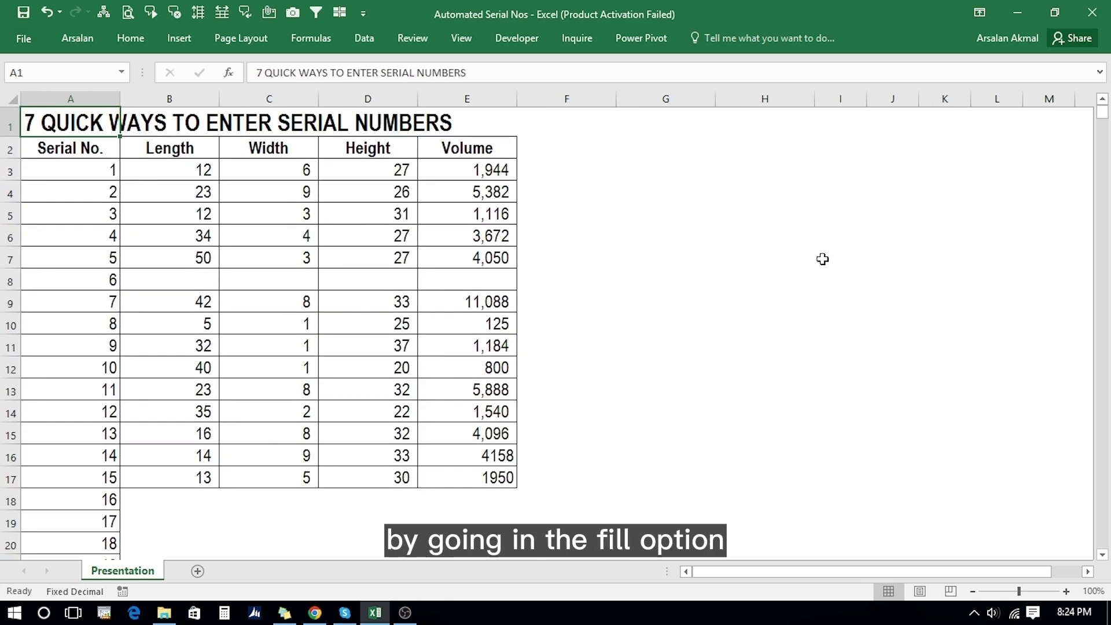
key(Down)
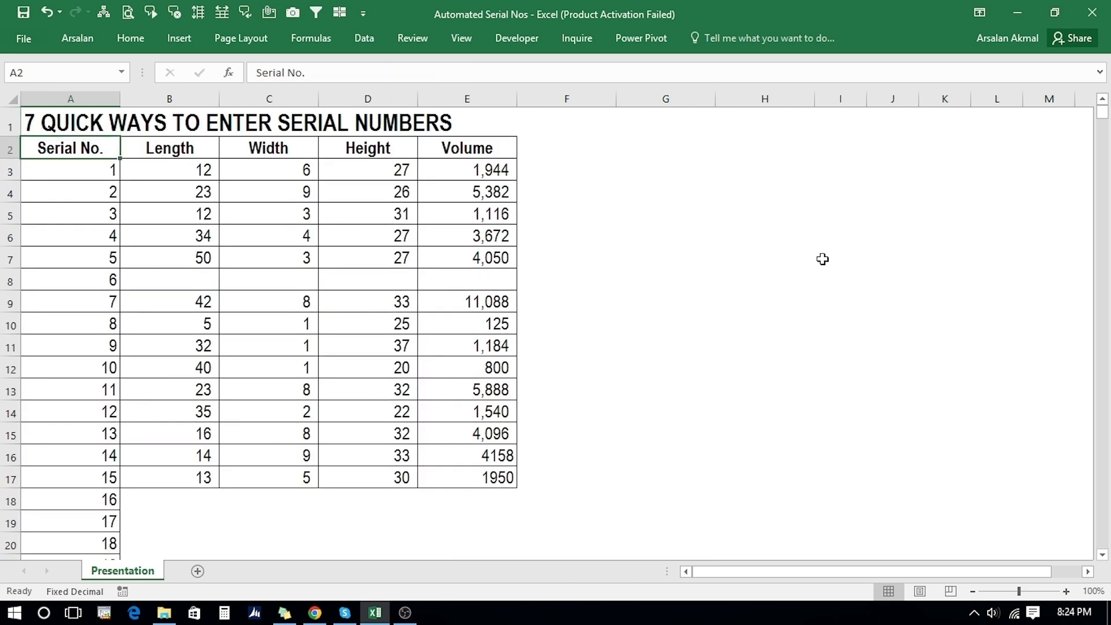
click(124, 36)
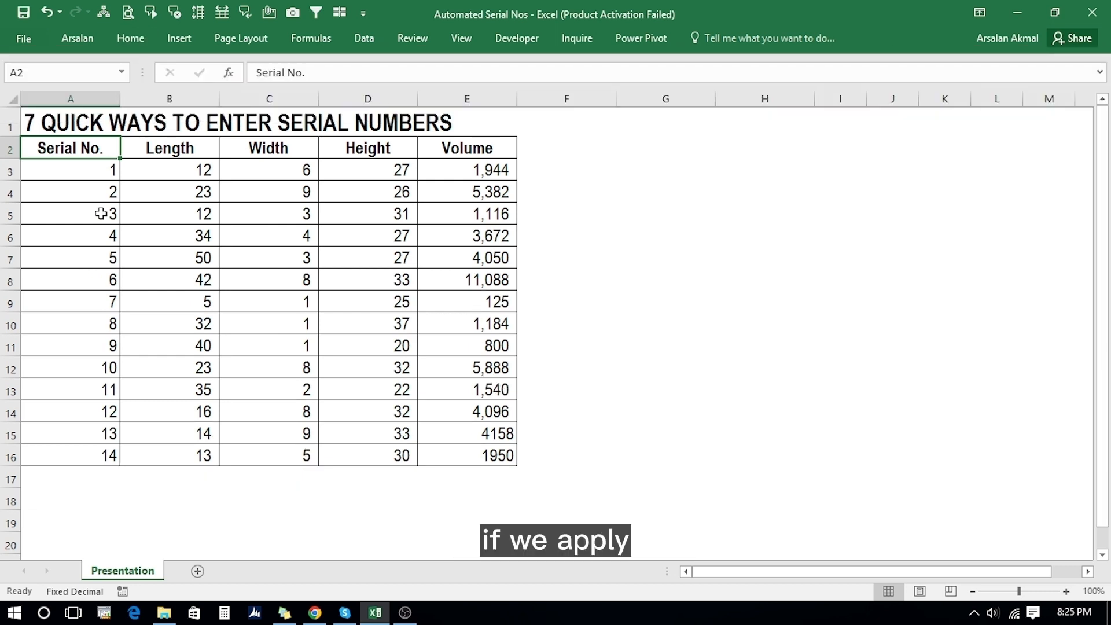
Add filters to the header row of the data in A2:E16
key(shift+Right)
key(shift+Right)
key(shift+Right)
key(shift+Right)
key(shift+Down)
key(shift+Down)
key(shift+Down)
key(shift+Down)
key(shift+Down)
key(shift+Down)
key(shift+Down)
key(shift+Down)
key(shift+Down)
key(shift+Down)
key(shift+Down)
key(shift+Down)
key(shift+Down)
key(shift+Down)
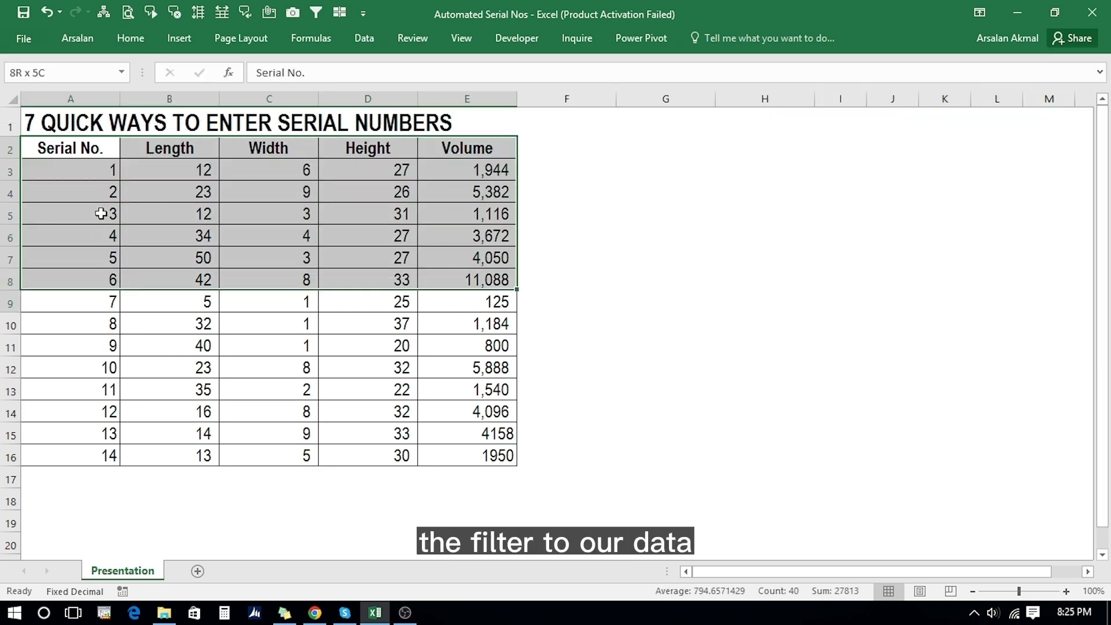
click(130, 38)
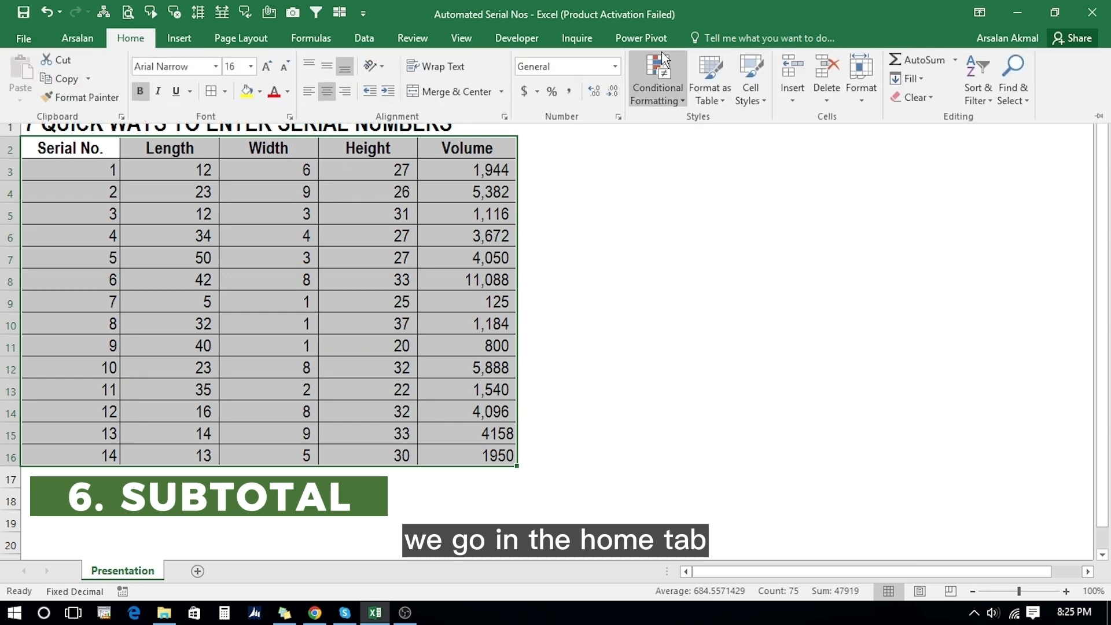
click(979, 92)
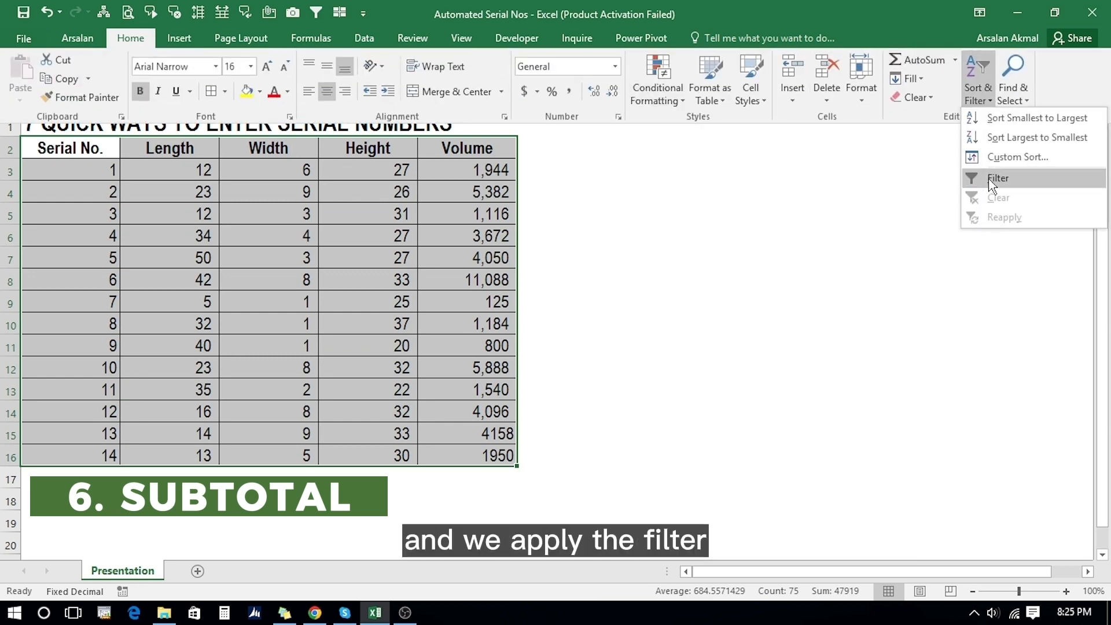
click(991, 179)
click(269, 192)
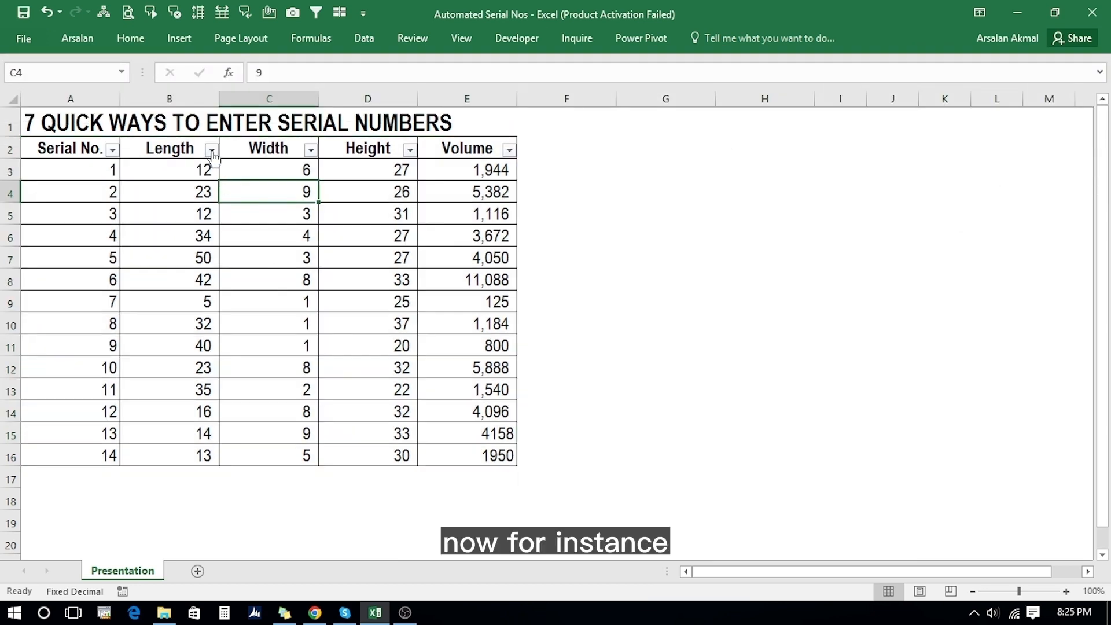
Filter the Length column to show only rows with a length greater than 20
click(212, 150)
mouse_move(181, 274)
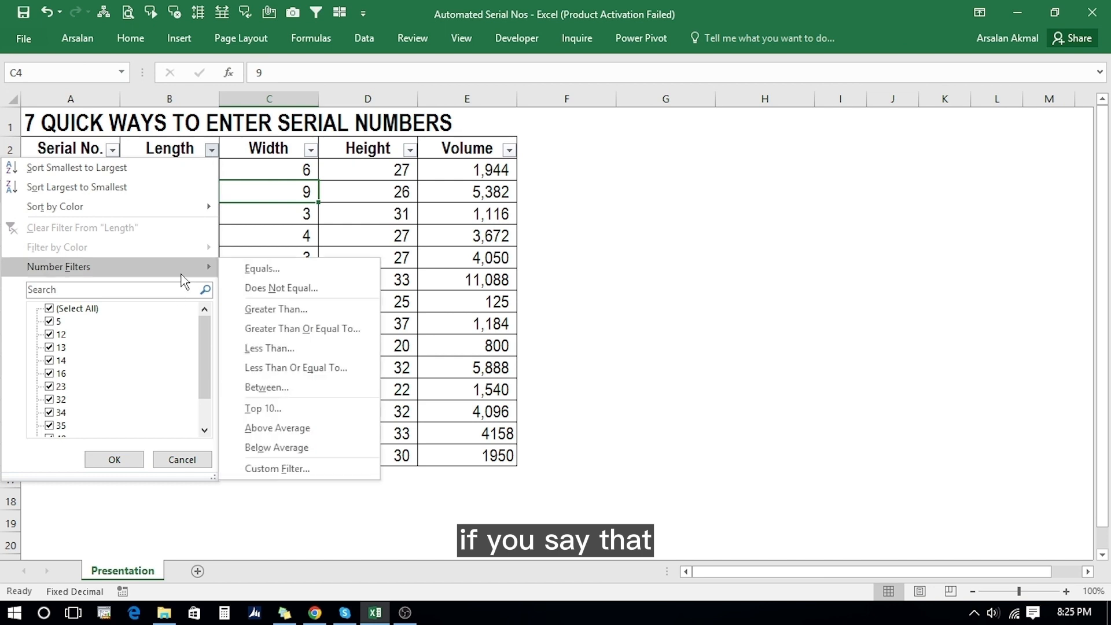
click(251, 312)
text(20)
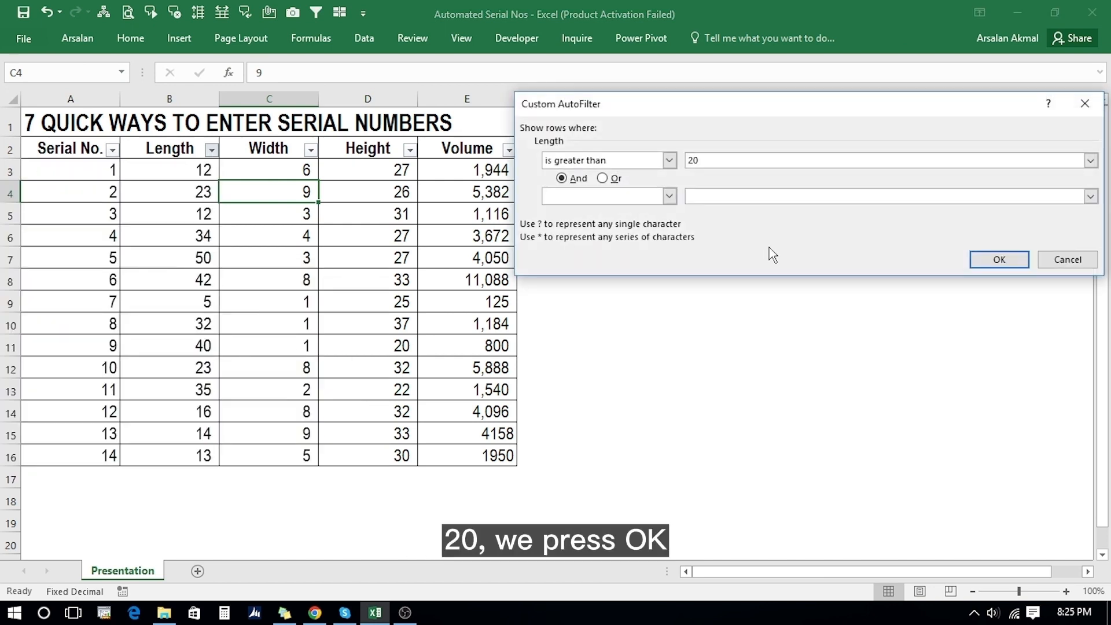
click(1000, 258)
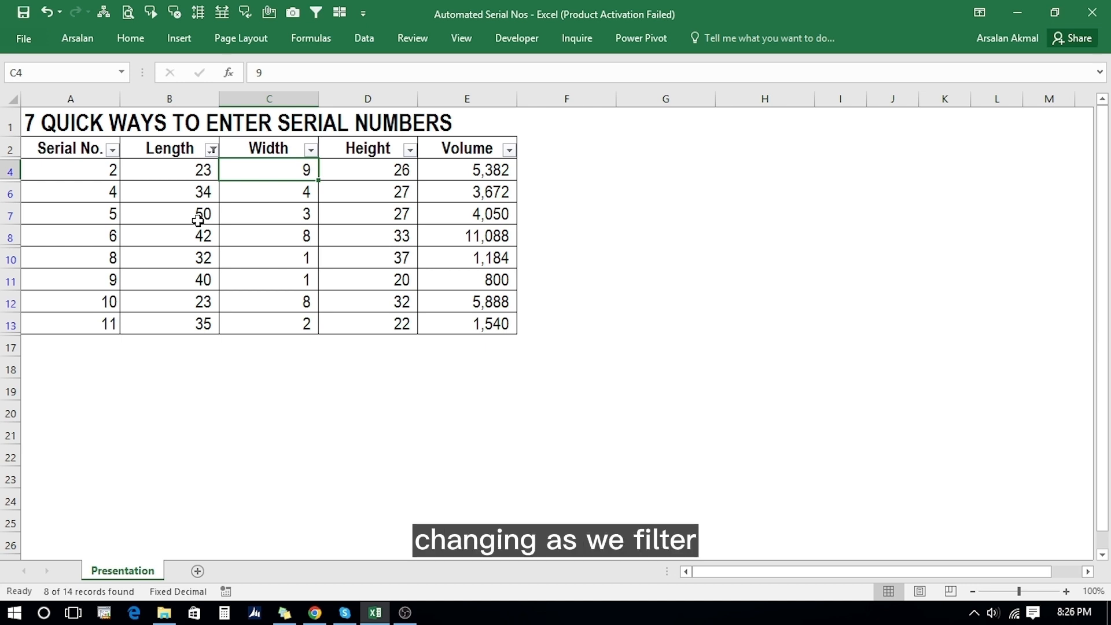
Clear the filter from the Length column
click(212, 150)
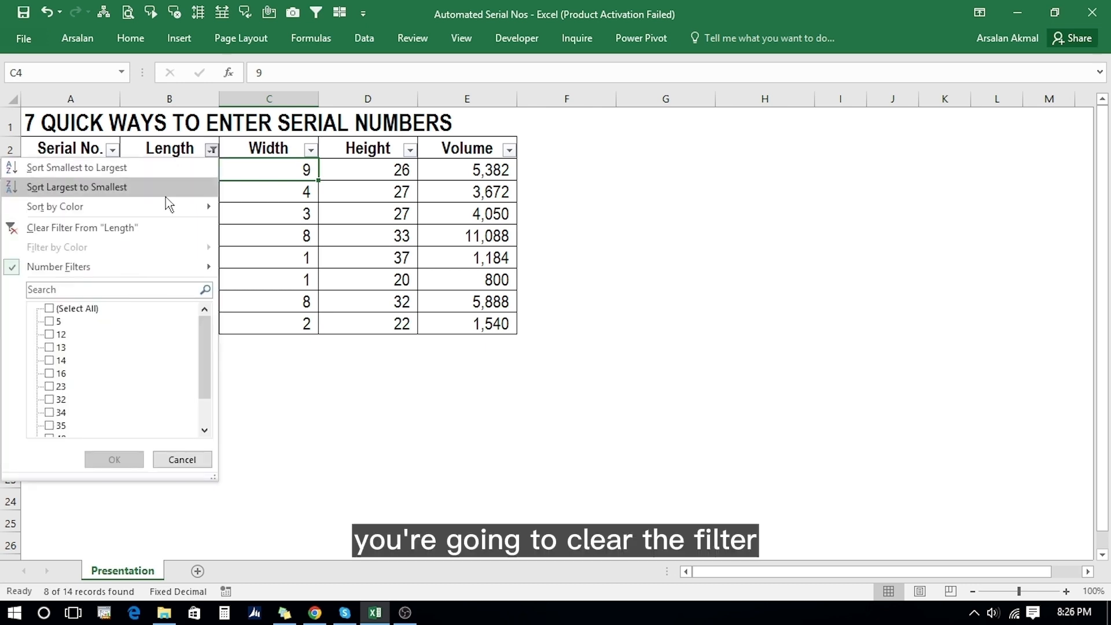
click(165, 228)
Enter the formula +SUBTOTAL(3,B3:B3) in A3 to count the Length entries with COUNTA
click(71, 173)
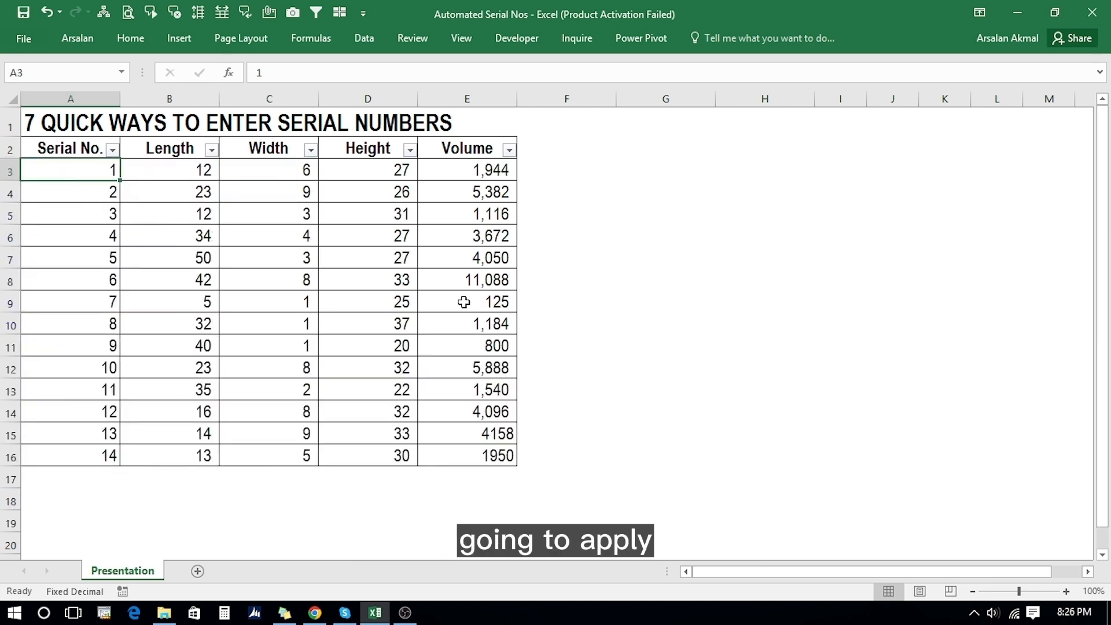
text(+sub)
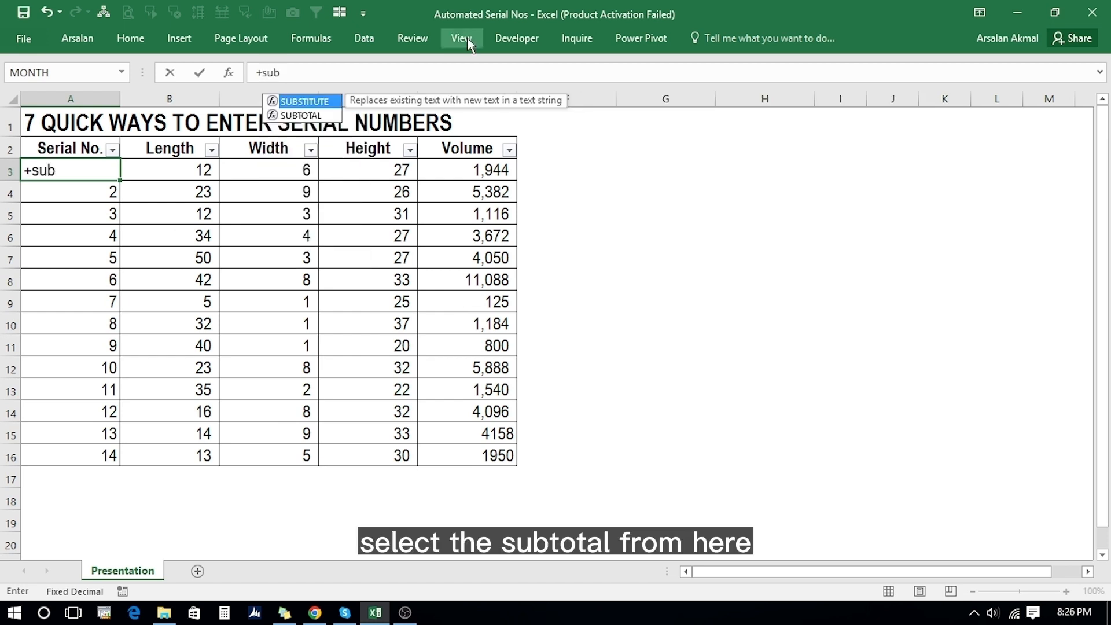
double_click(334, 117)
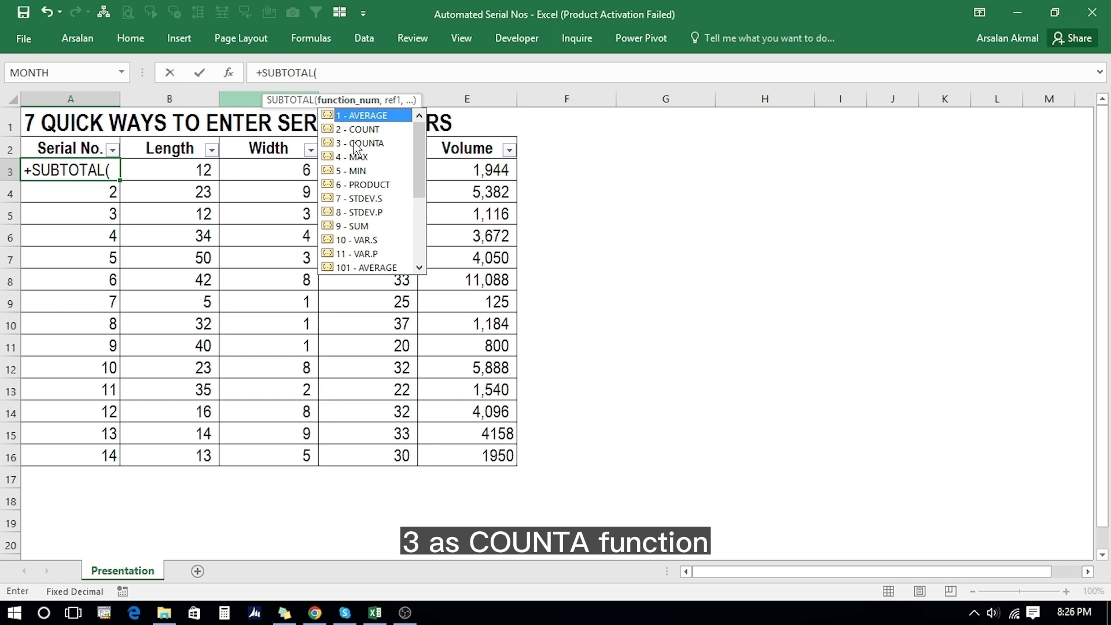
text(3,)
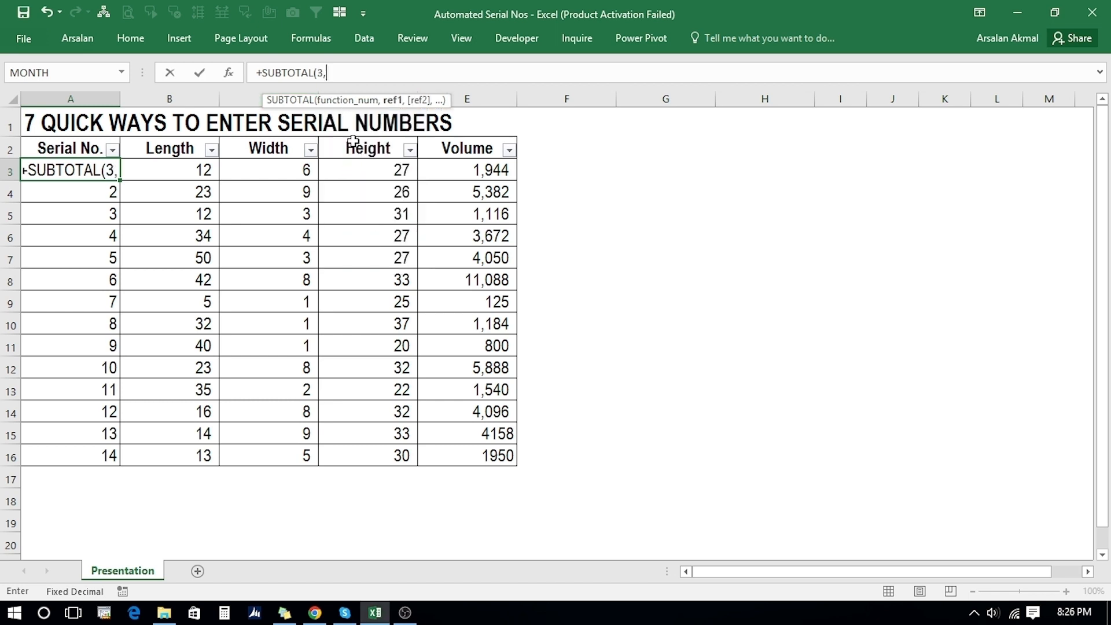
click(200, 170)
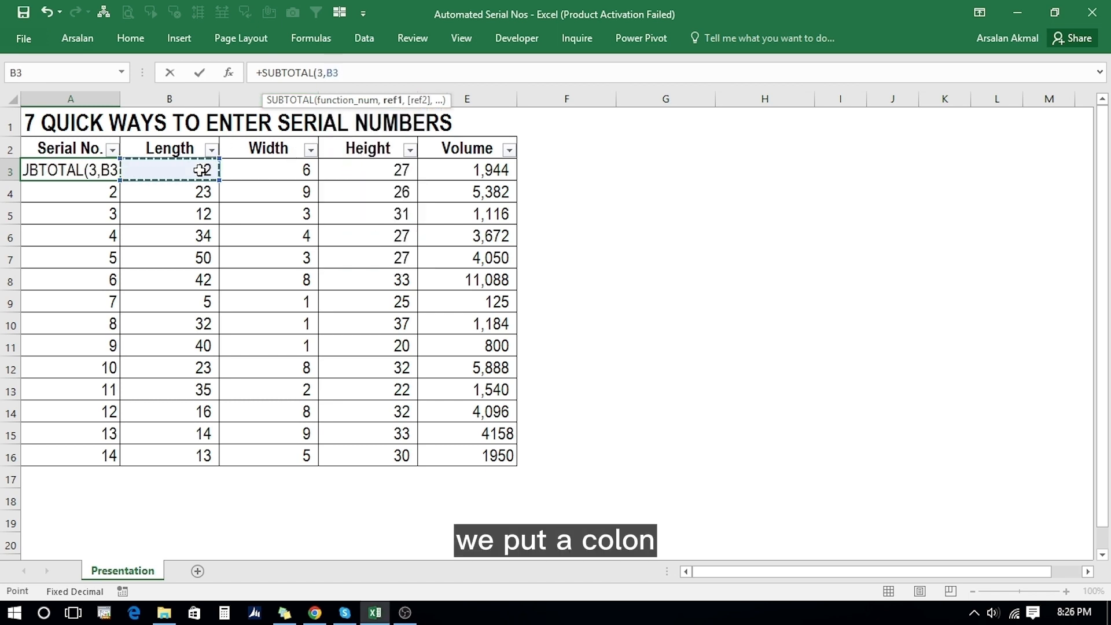
key(F8)
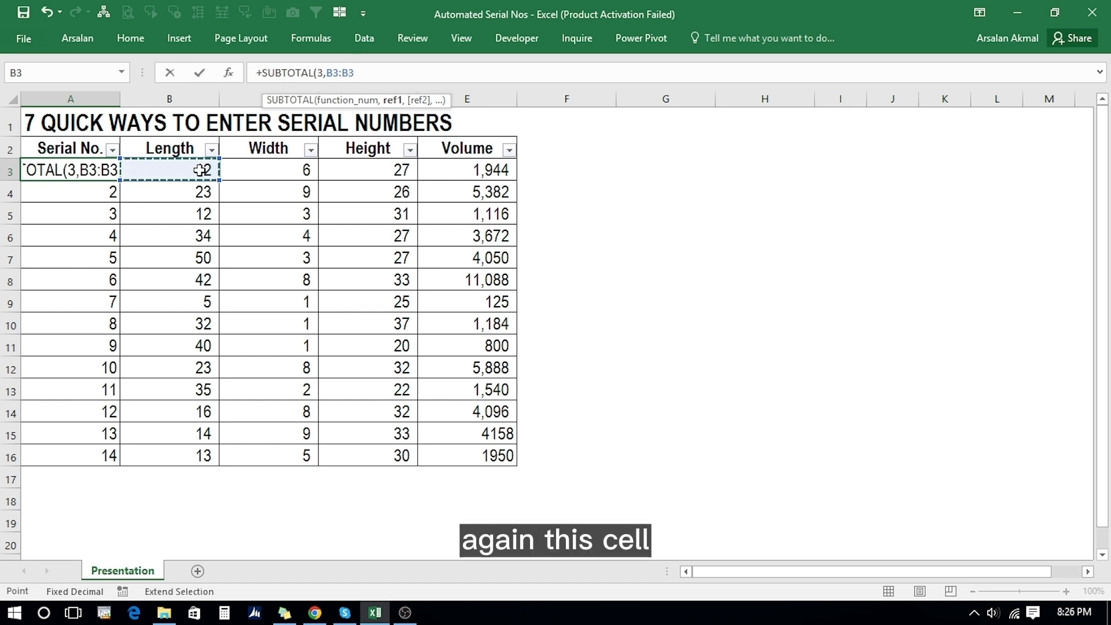
text())
key(Return)
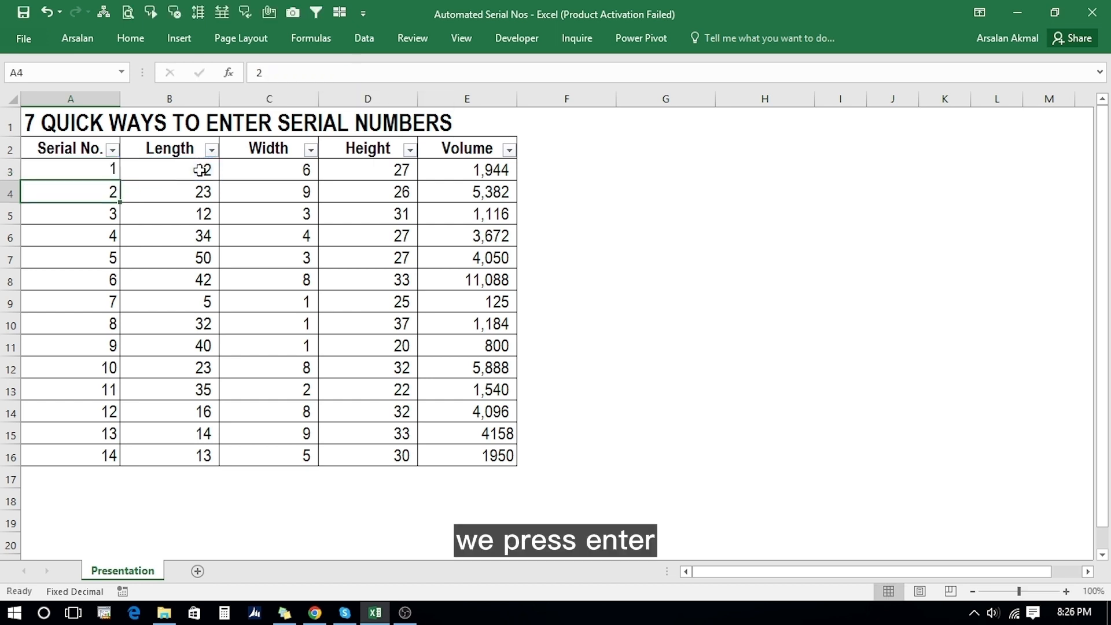
Make the second B3 reference in the SUBTOTAL formula in A3 absolute, as $B$3
key(Up)
key(F2)
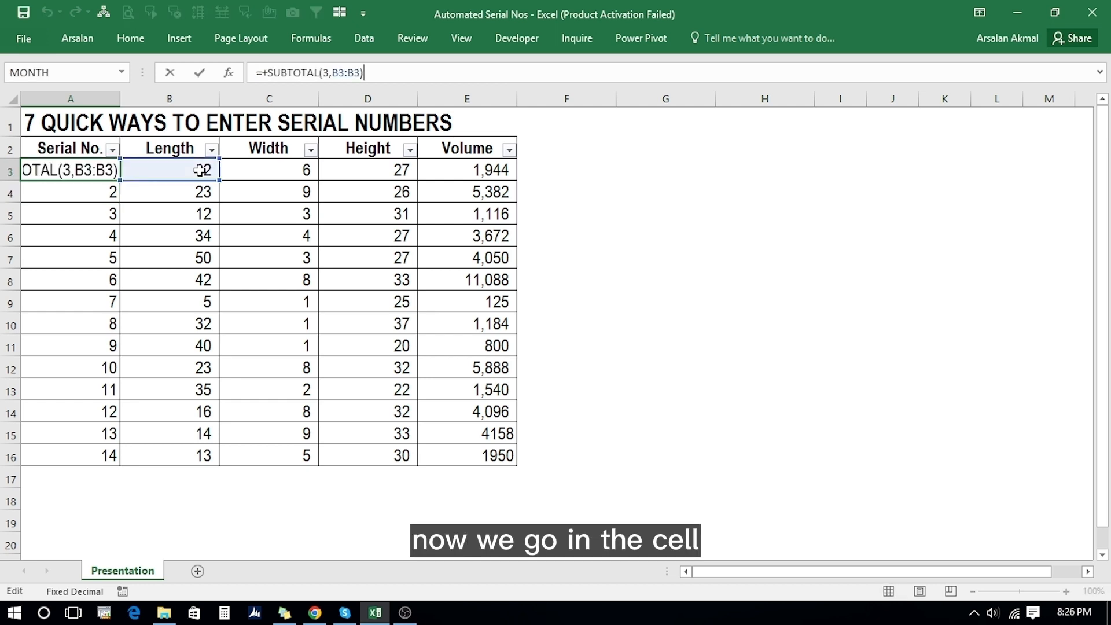
key(Left)
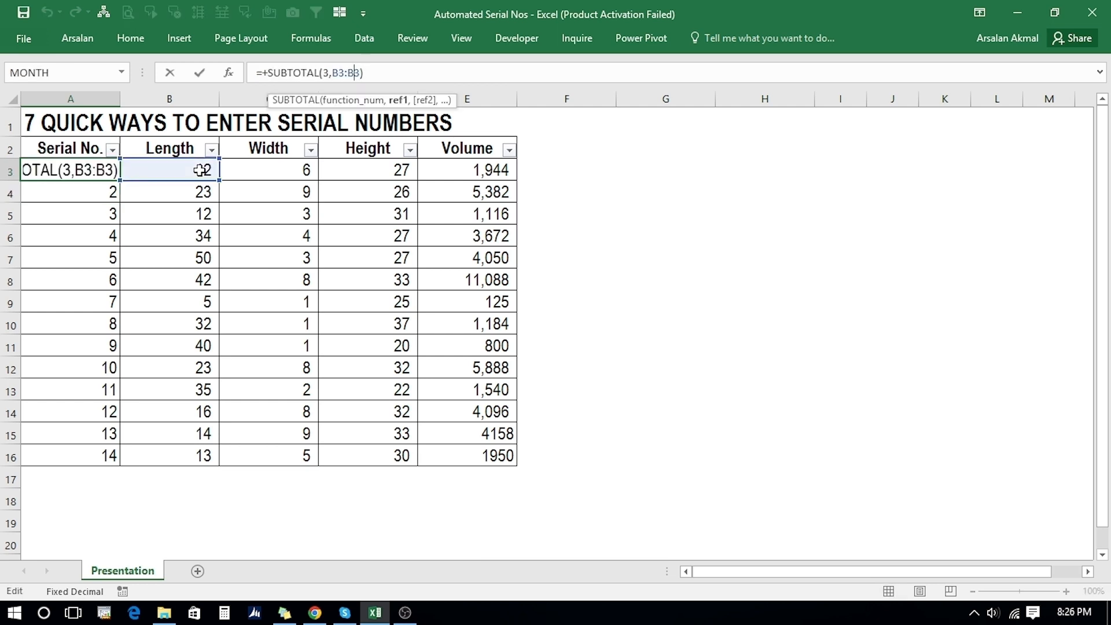
key(F4)
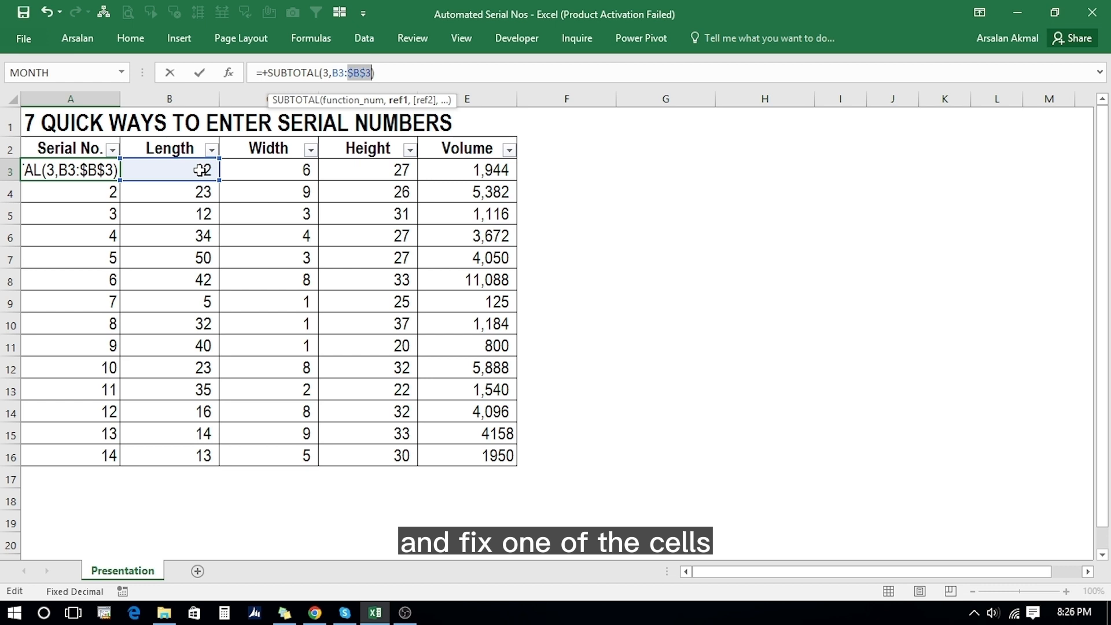
key(ctrl+Return)
Copy the SUBTOTAL formula from A3 down the Serial No. column through A16
key(ctrl+c)
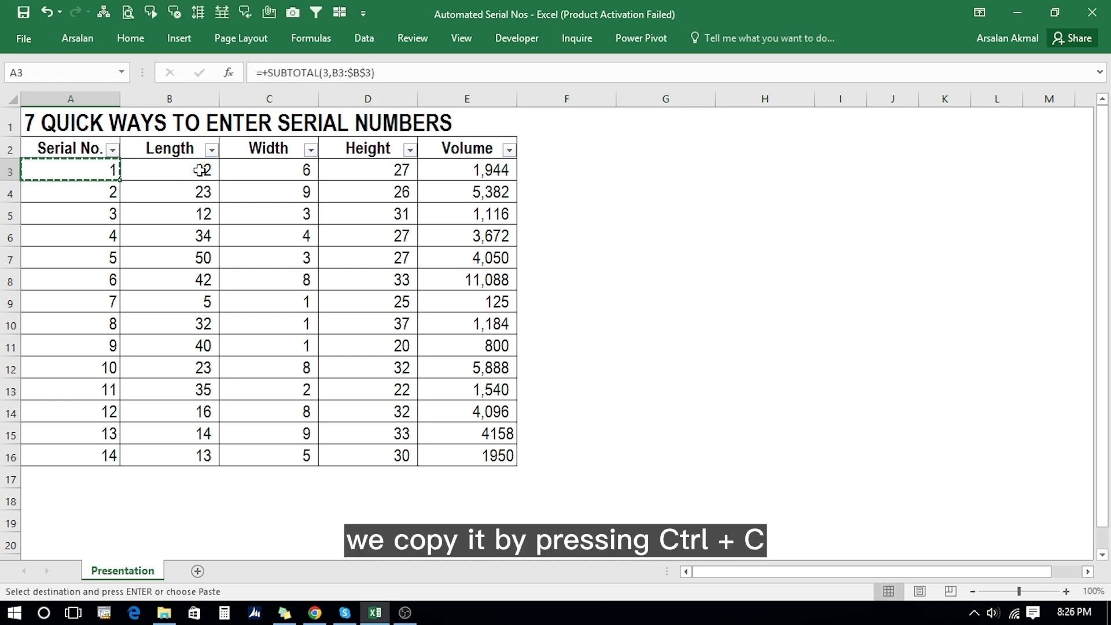
key(shift+Down)
key(shift+Down)
key(shift+Down)
key(shift+Down)
key(shift+Down)
key(shift+Down)
key(shift+Down)
key(shift+Down)
key(shift+Down)
key(shift+Down)
key(shift+Down)
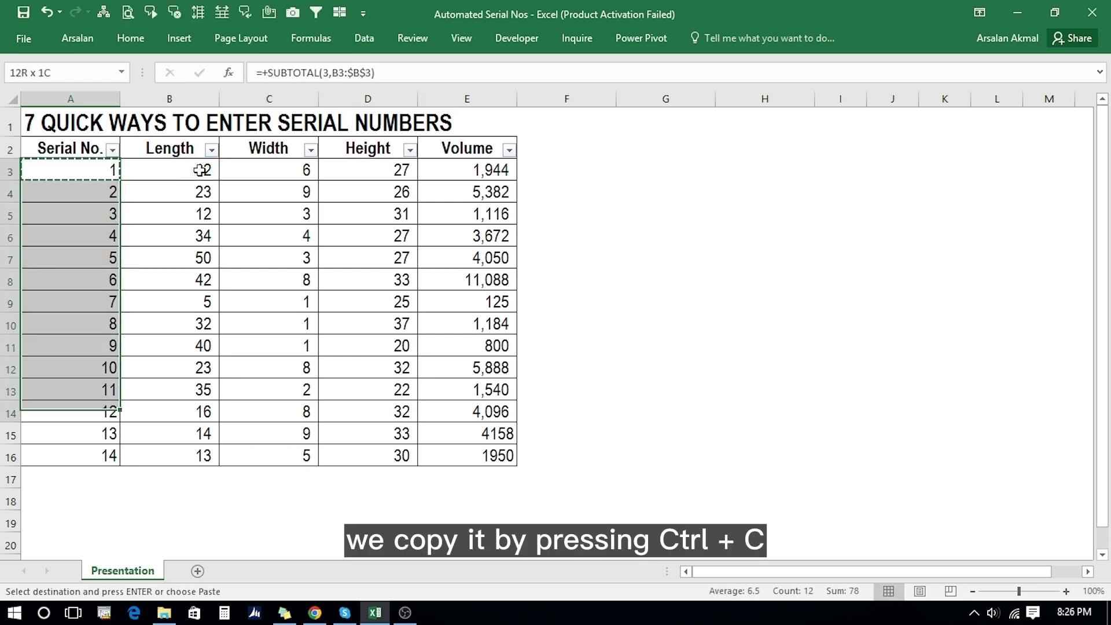
key(shift+Down)
key(shift+Down)
key(Return)
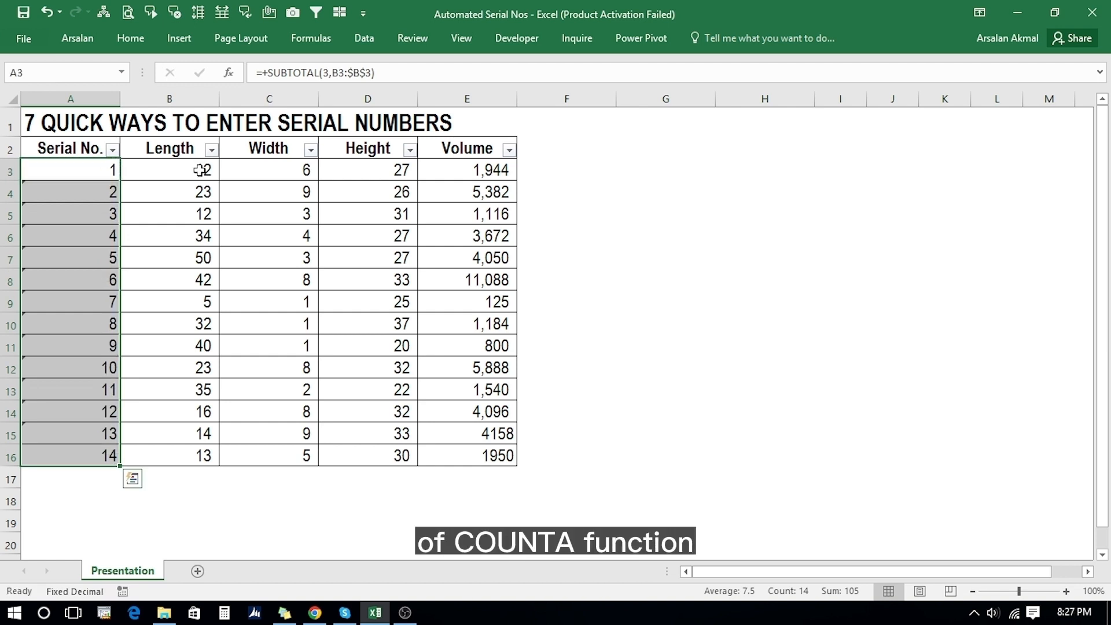
Filter the Length column to values greater than 20 and inspect the formula of the first visible serial number
key(Down)
key(Up)
key(Up)
key(Right)
key(alt+Down)
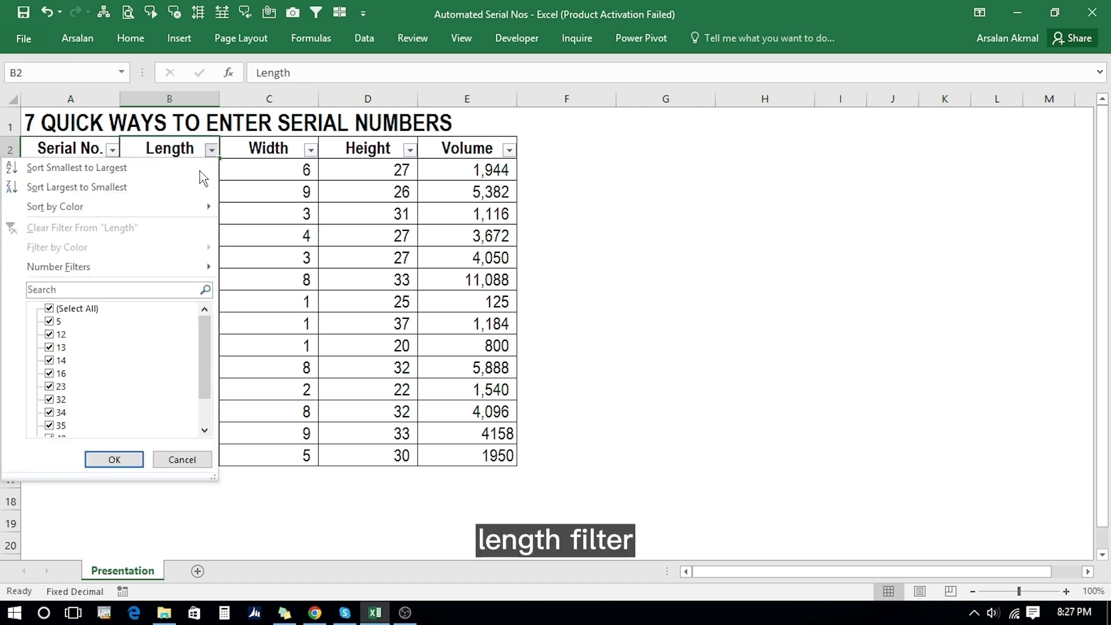
mouse_move(197, 268)
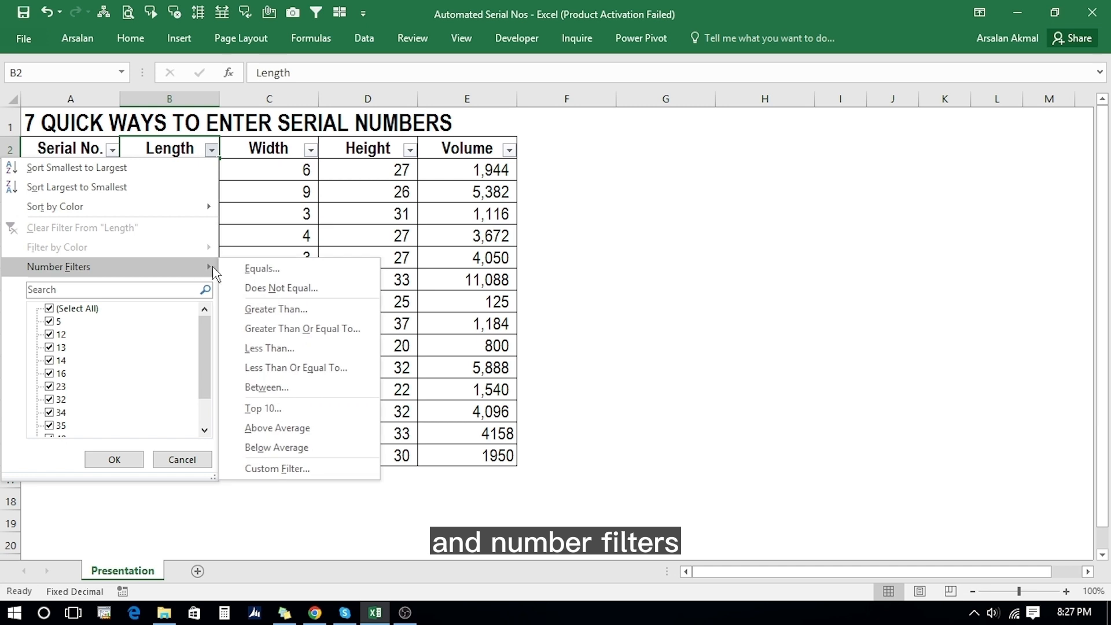
click(251, 311)
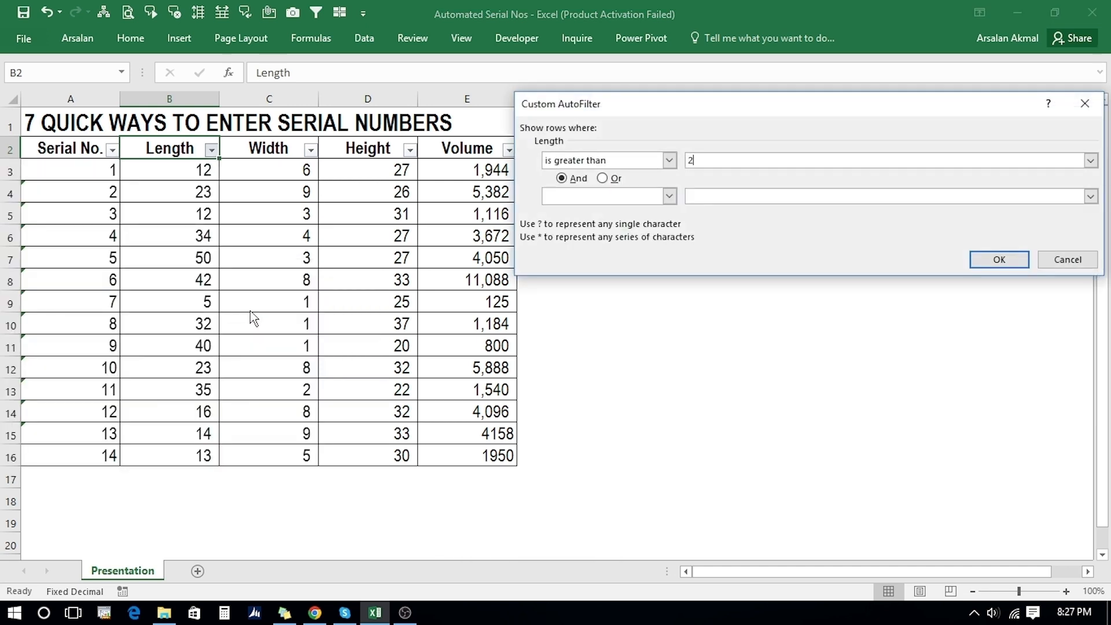
click(999, 260)
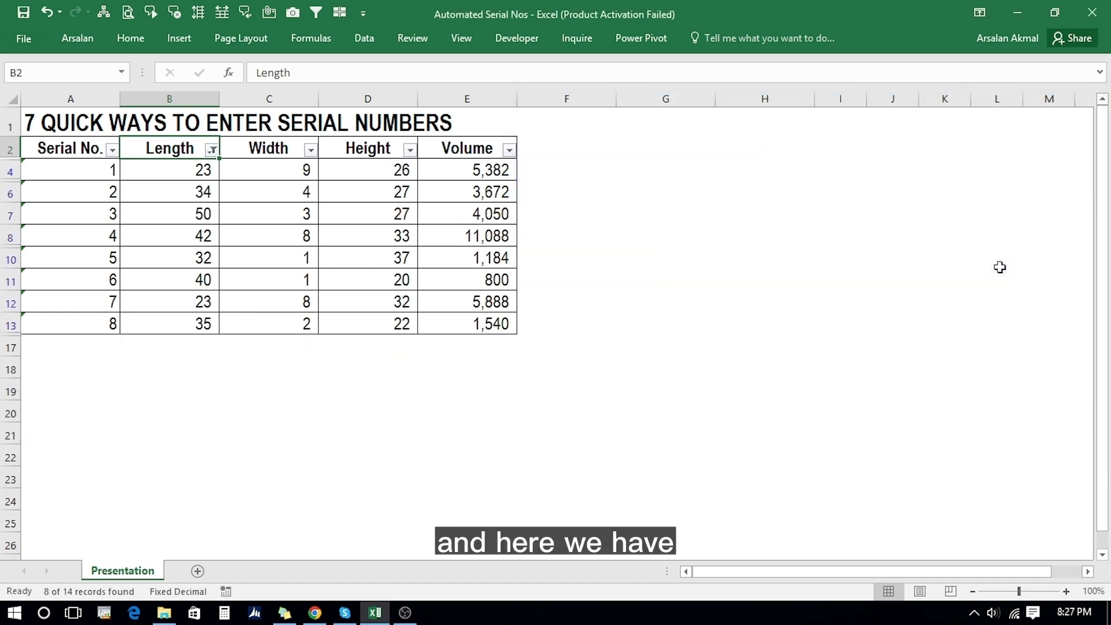
click(96, 170)
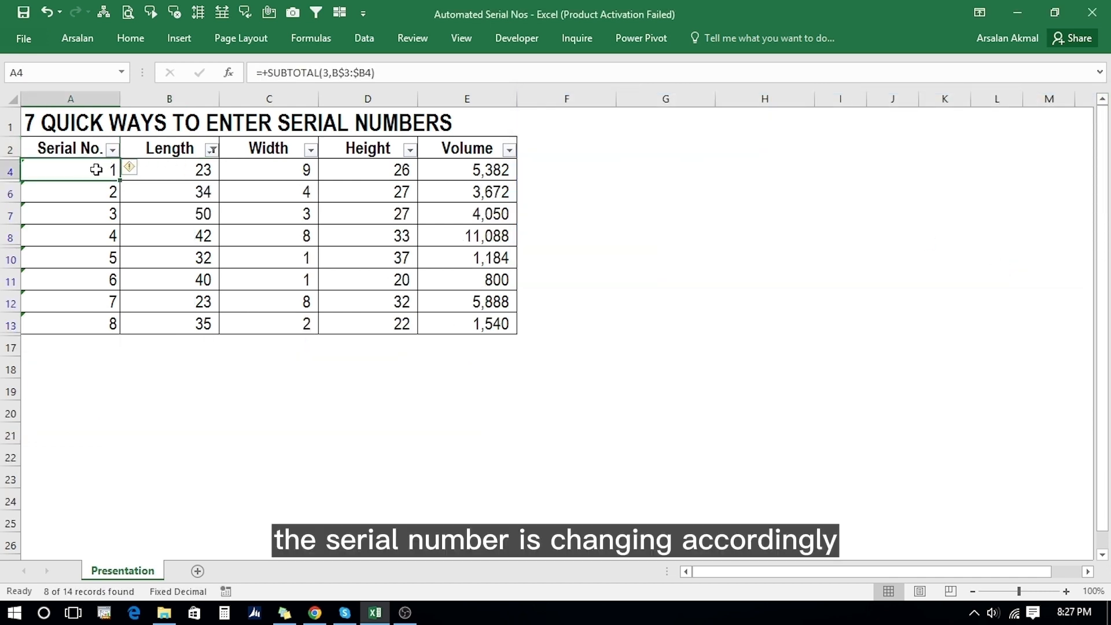
Change the Length column filter to show only values greater than 30
click(213, 150)
mouse_move(187, 272)
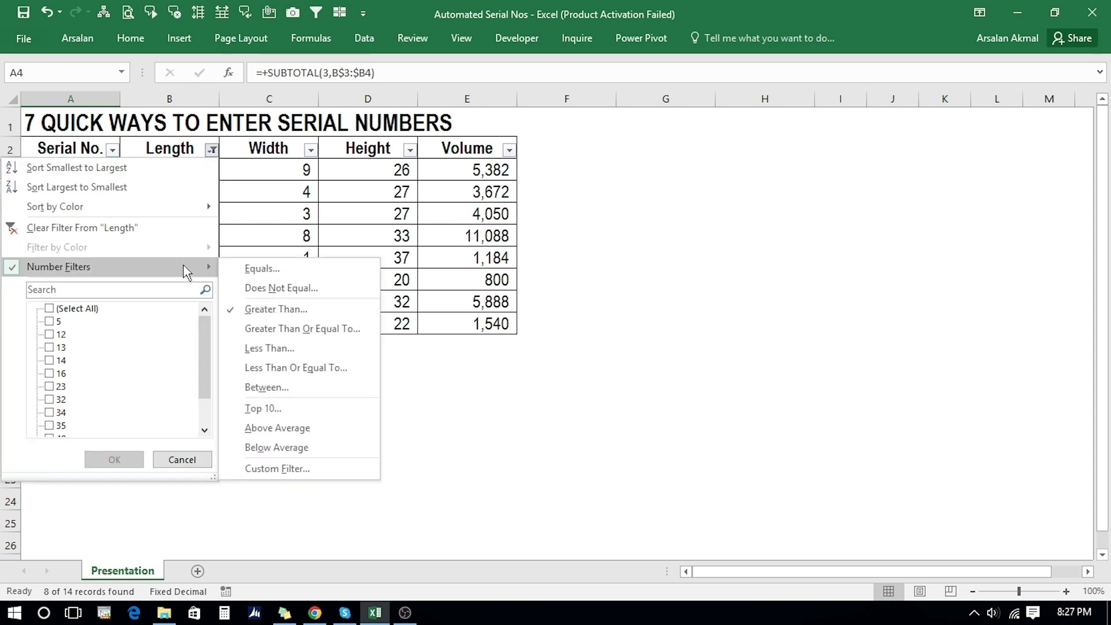
click(253, 310)
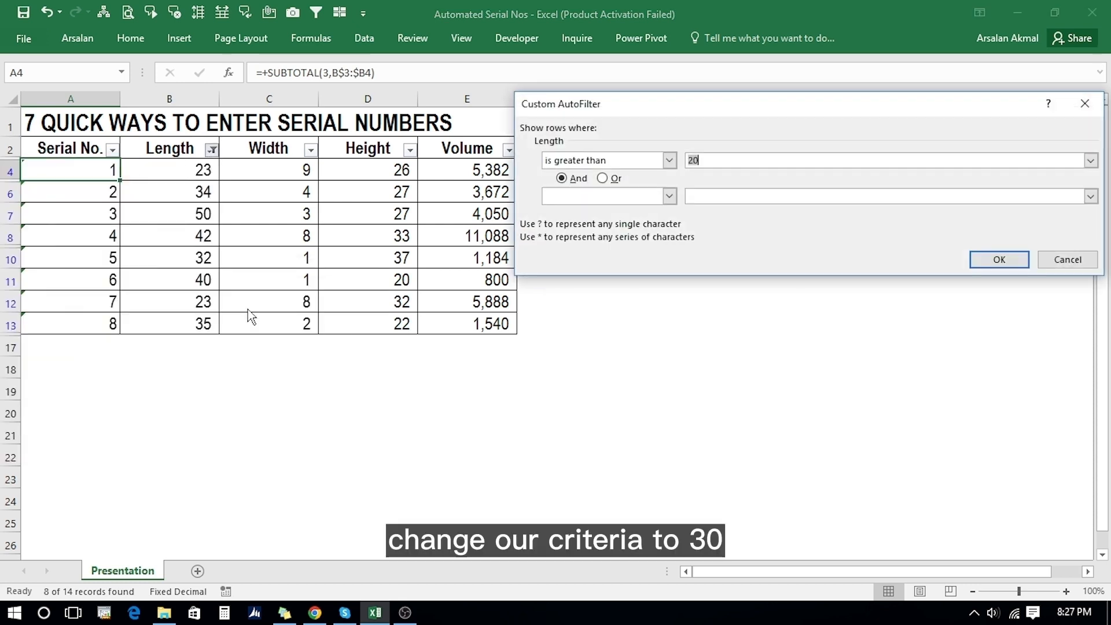
text(30)
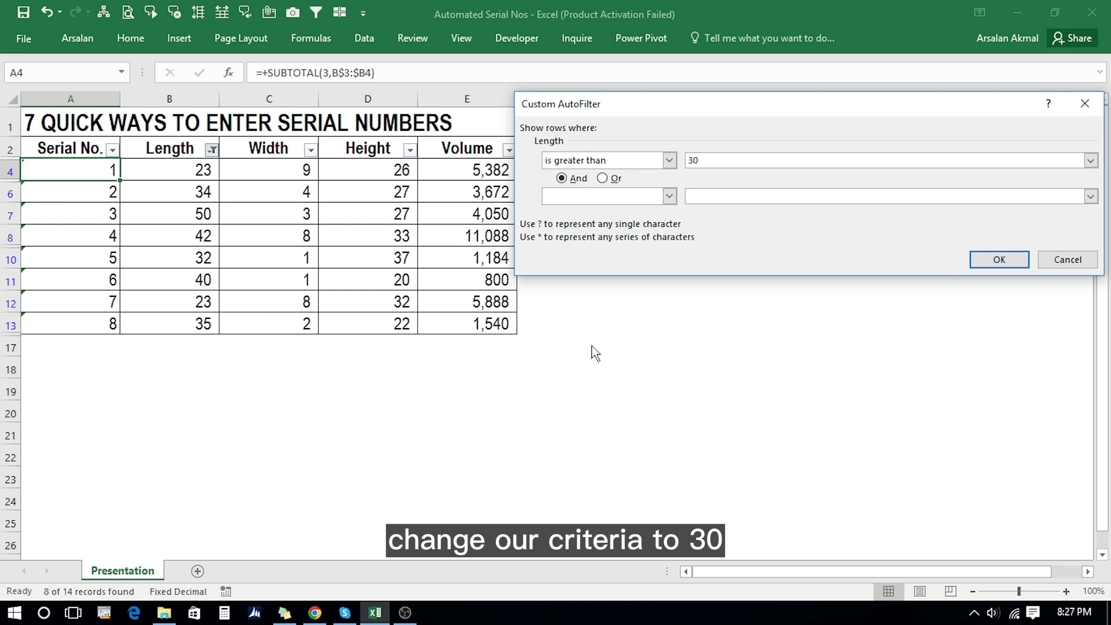
click(987, 259)
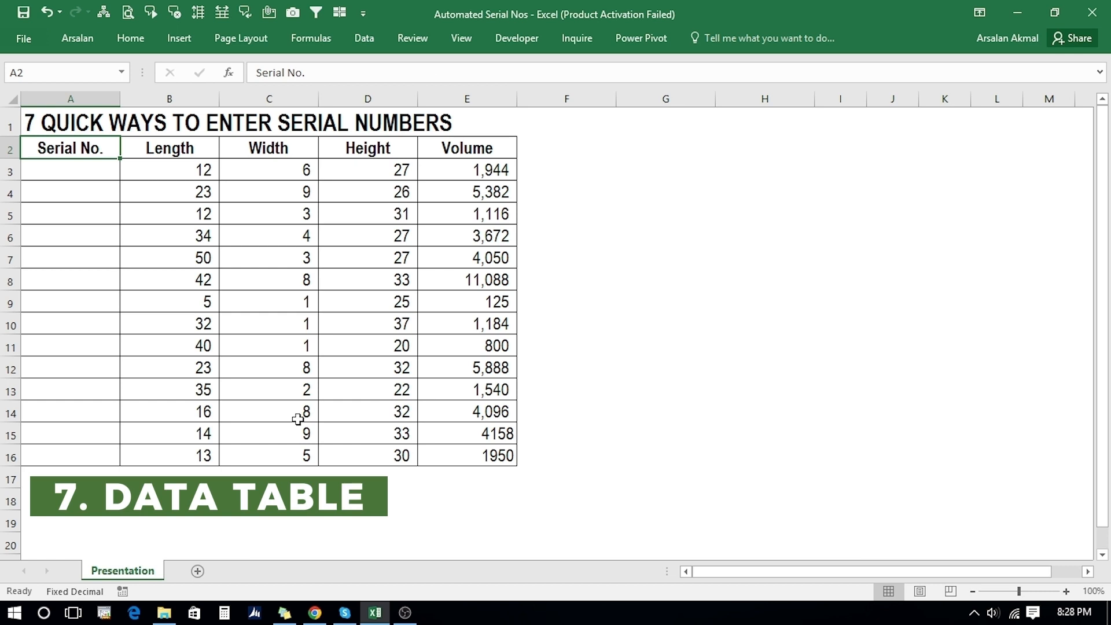
Convert the data range A2:E16 into a table that uses row 2 as its headers, leaving out the title row
click(188, 37)
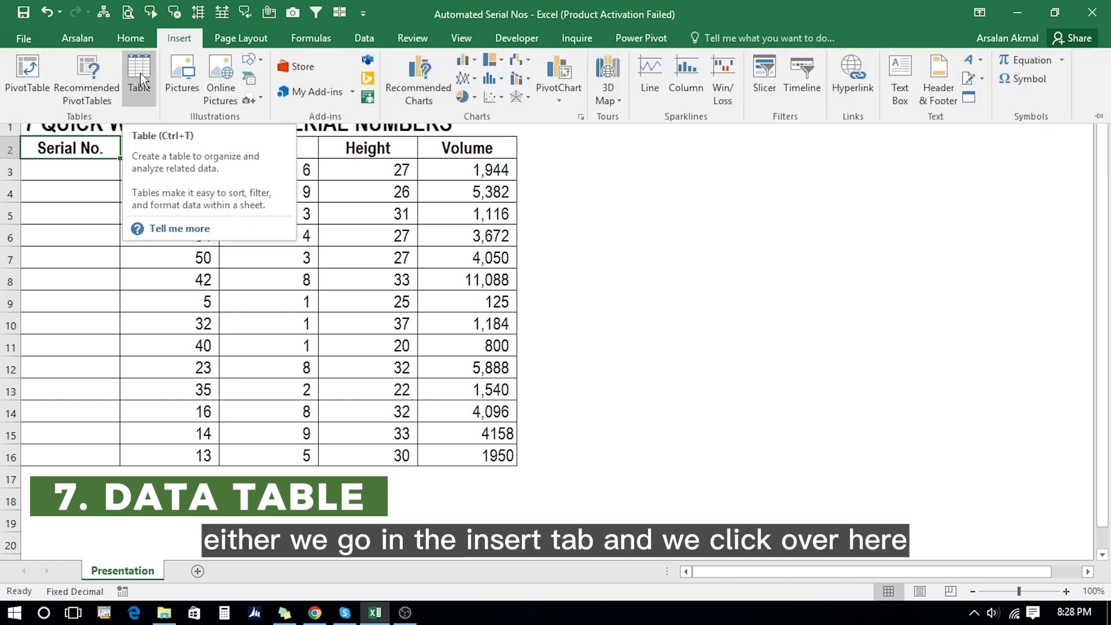
click(80, 421)
click(247, 298)
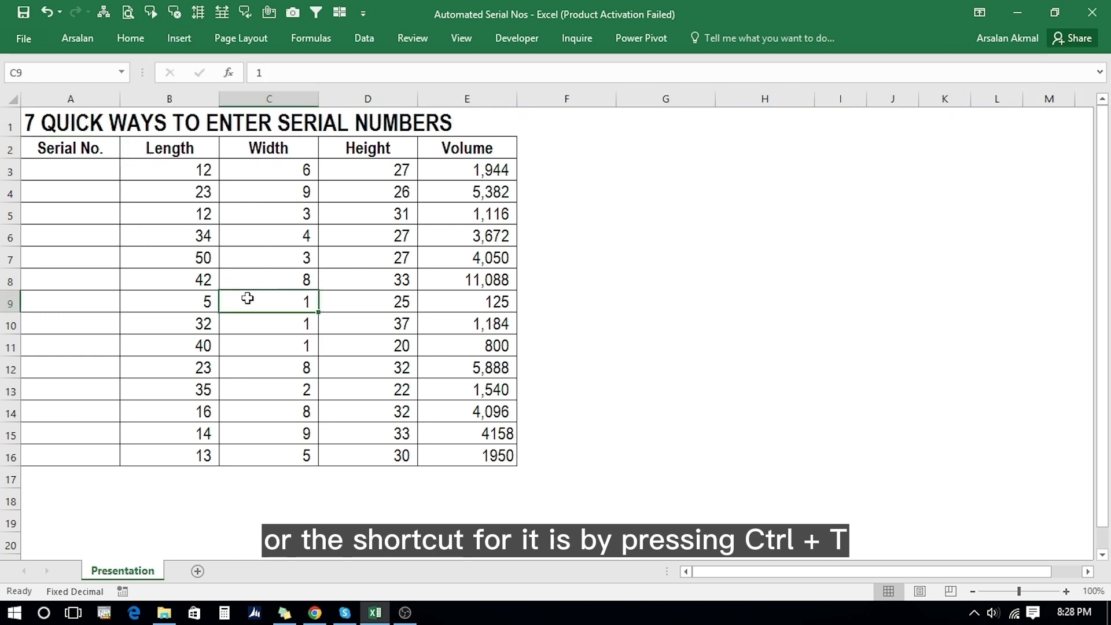
key(ctrl+t)
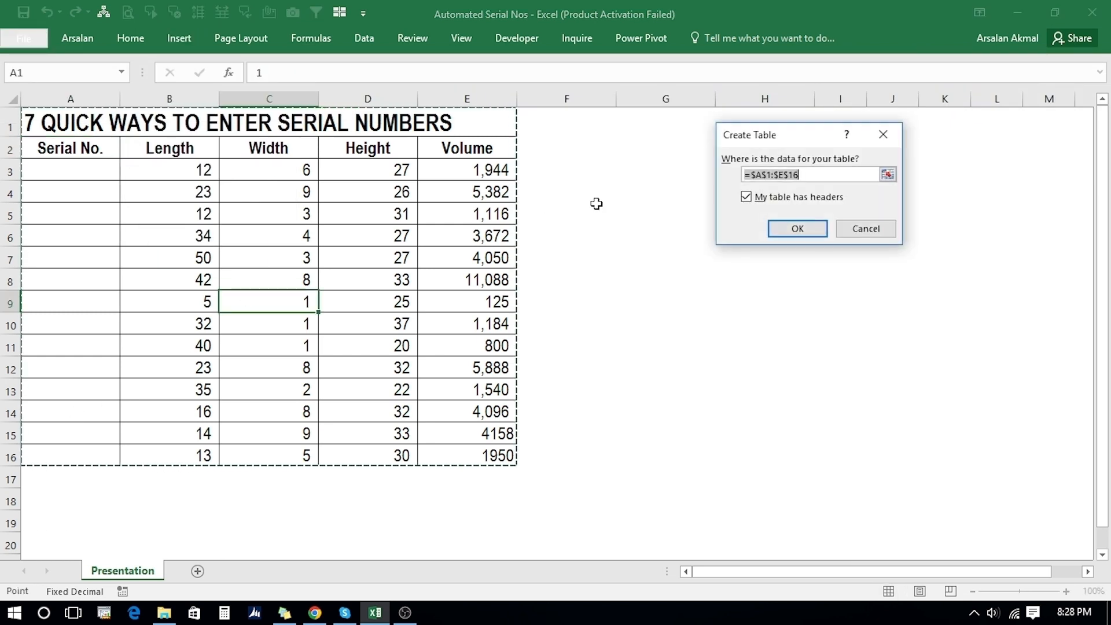
key(Down)
key(shift+Right)
key(shift+Right)
key(shift+Right)
key(shift+Right)
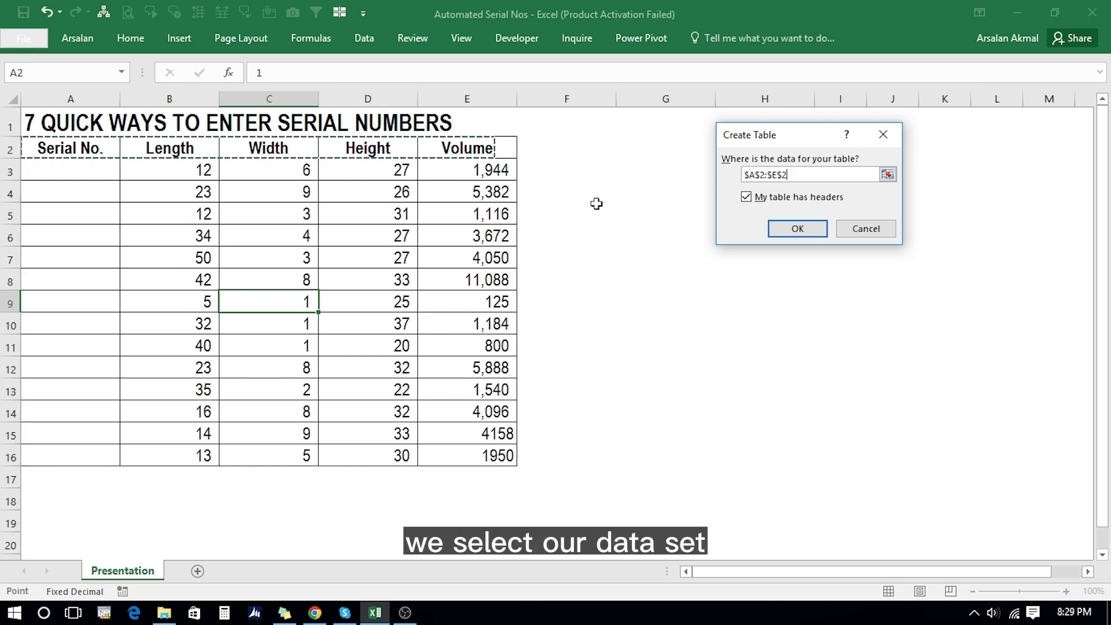
key(shift+Down)
key(shift+Down)
key(shift+Down)
key(shift+Down)
key(shift+Down)
key(shift+Down)
key(shift+Down)
key(shift+Down)
key(shift+Down)
key(shift+Down)
key(shift+Down)
key(shift+Down)
key(shift+Down)
key(shift+Down)
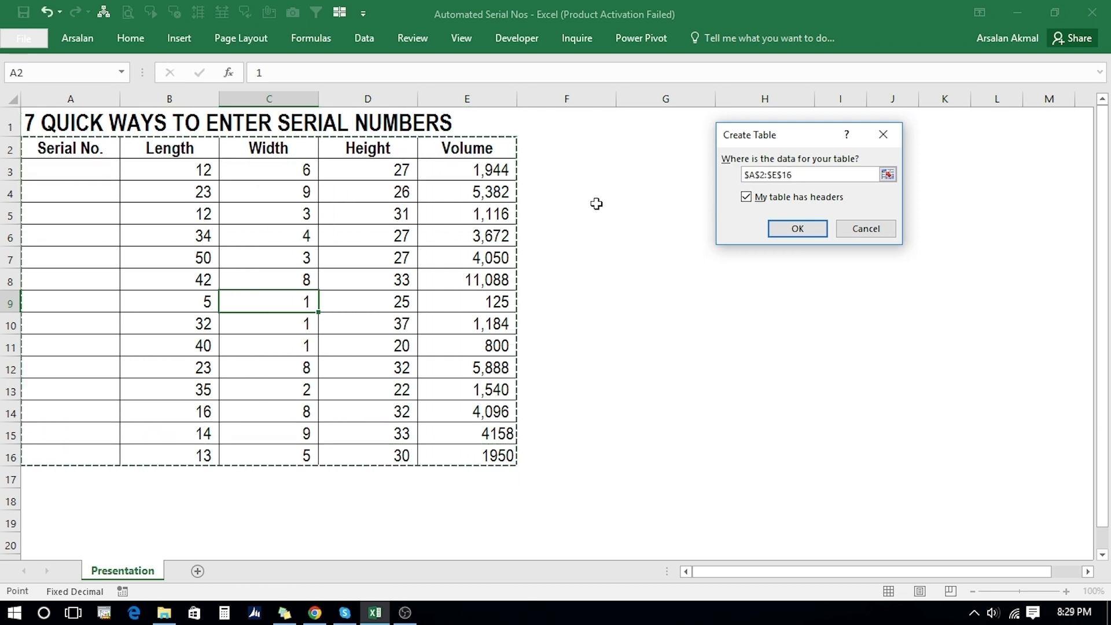
click(795, 230)
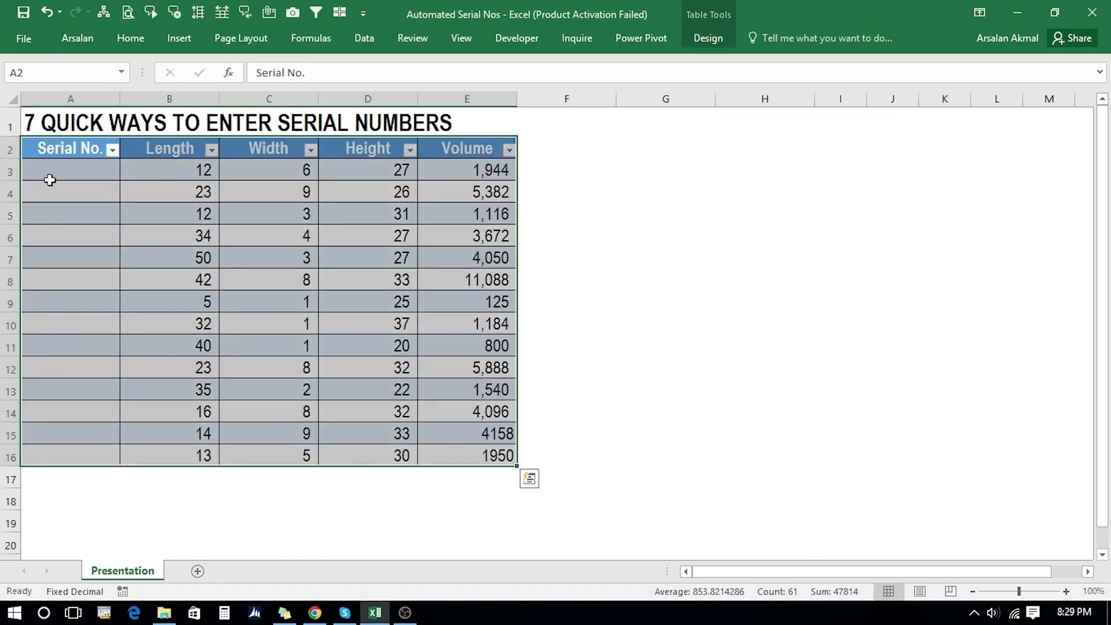
Enter the formula +row()-row(Table4[#Headers]) in A3 to number the table's Serial No. column, referencing the whole header row
click(50, 180)
text(+)
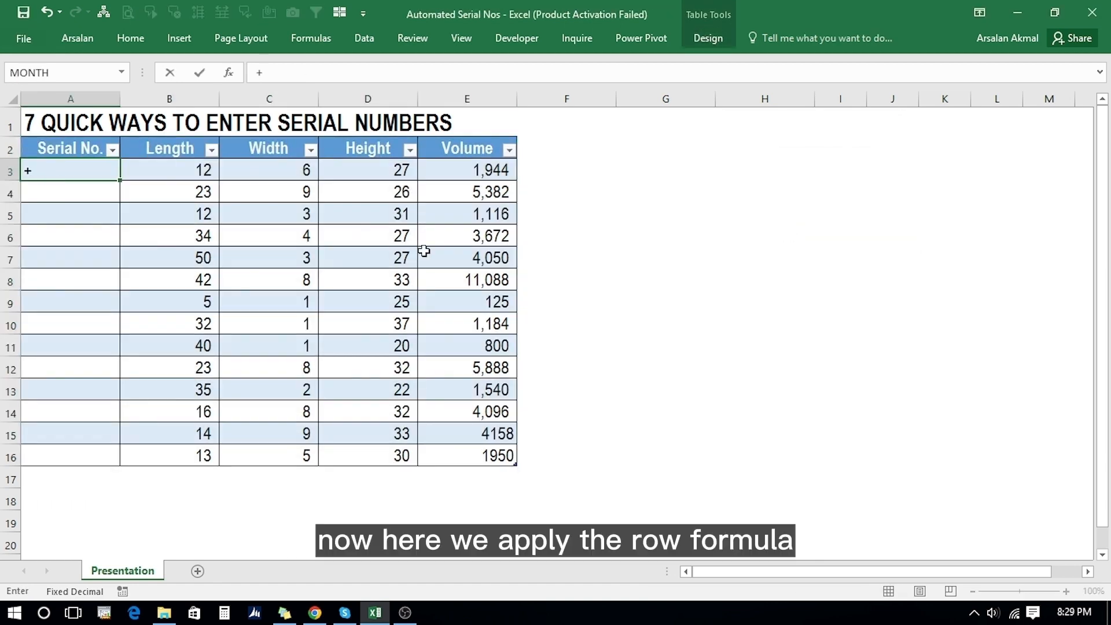
text(row)
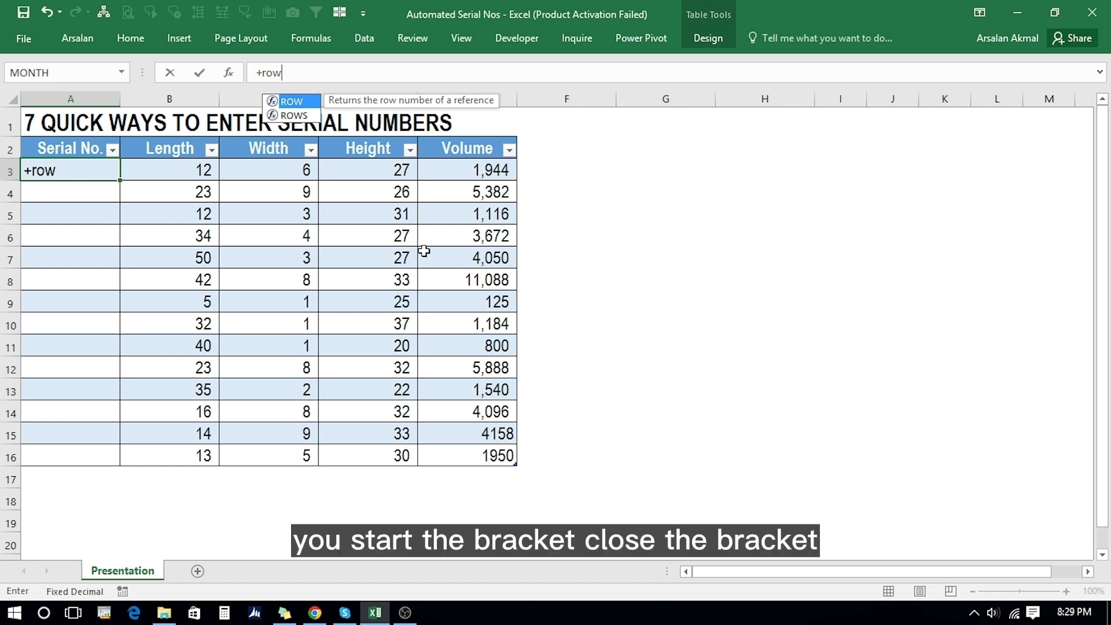
text(()-)
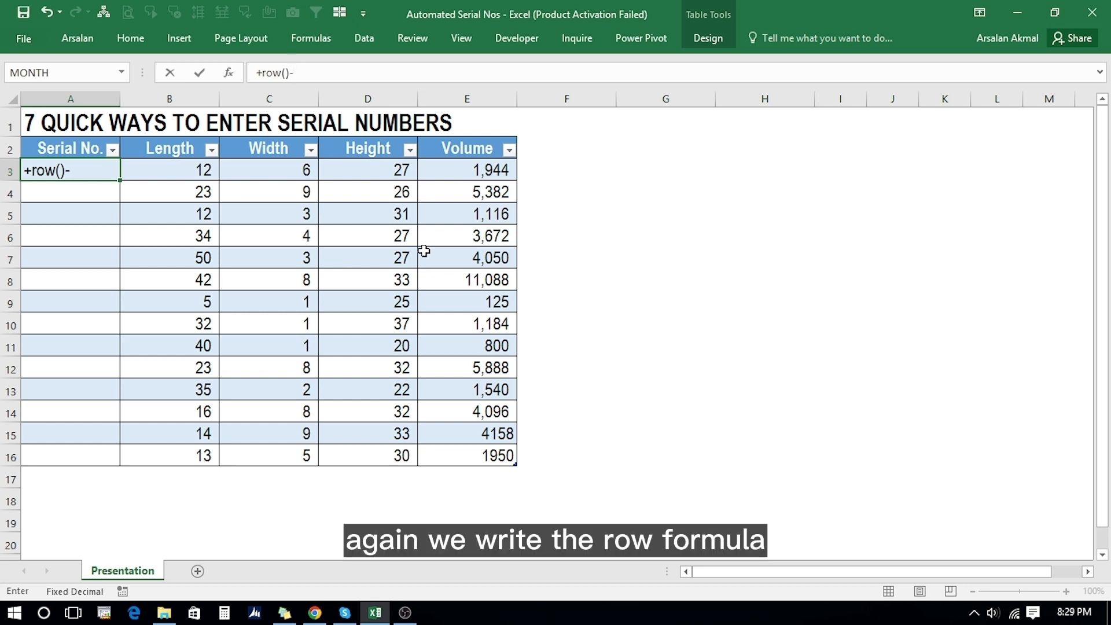
text(row()
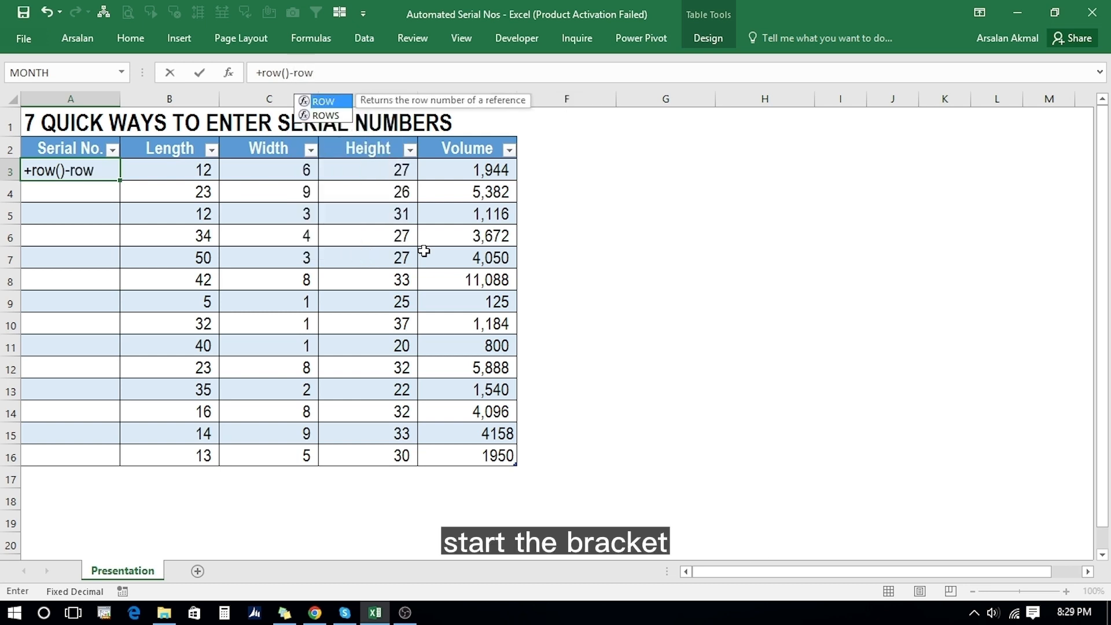
click(72, 148)
key(shift+Right)
key(shift+Right)
key(shift+Right)
key(shift+Right)
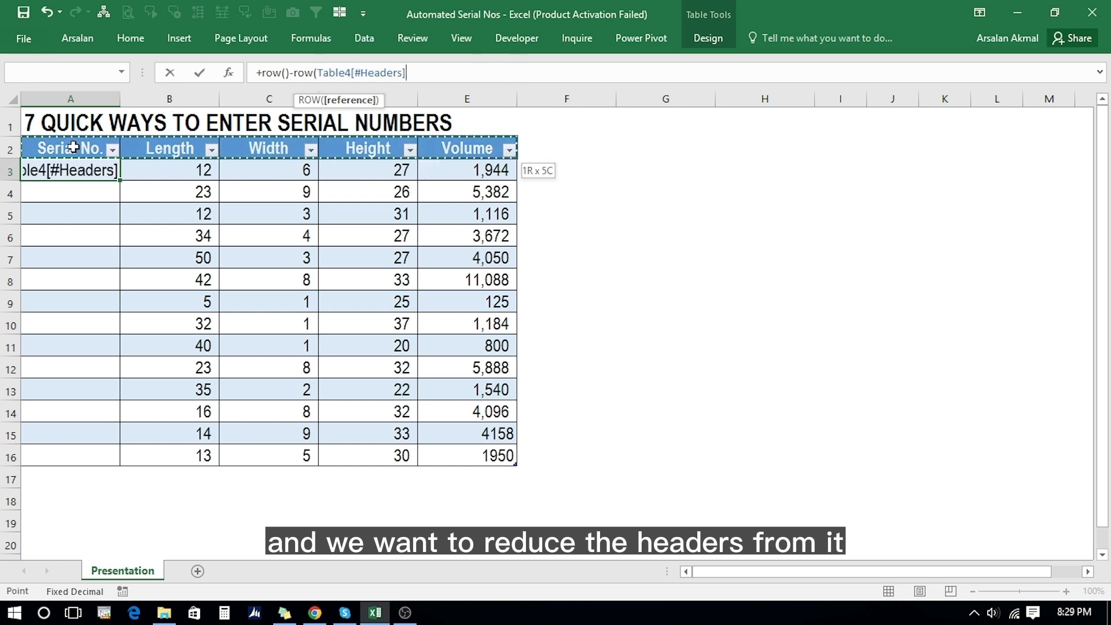
text())
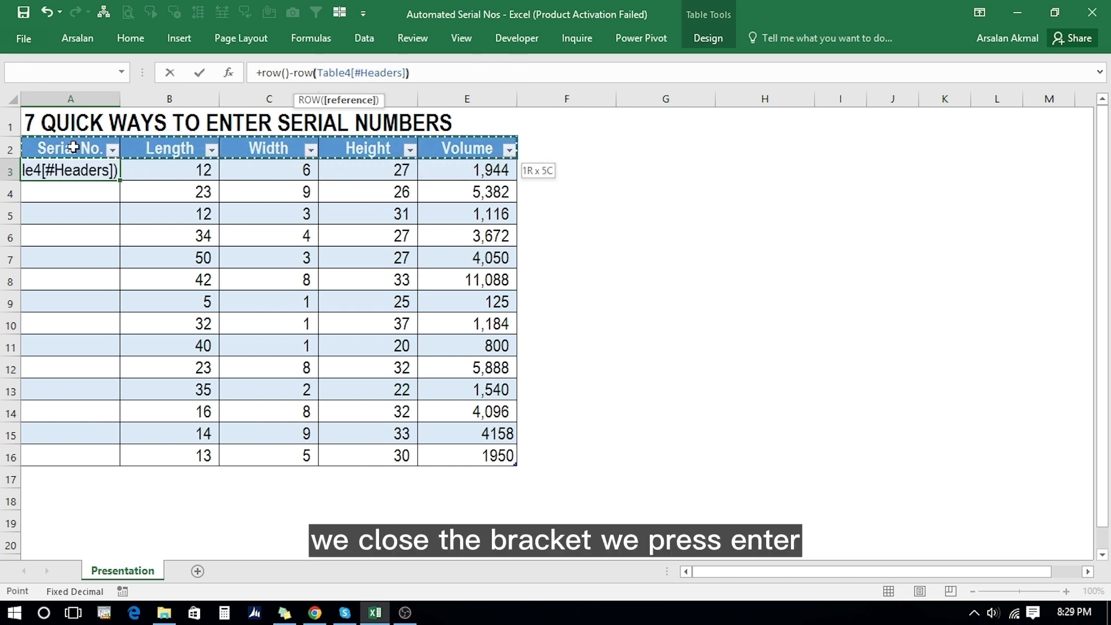
key(Return)
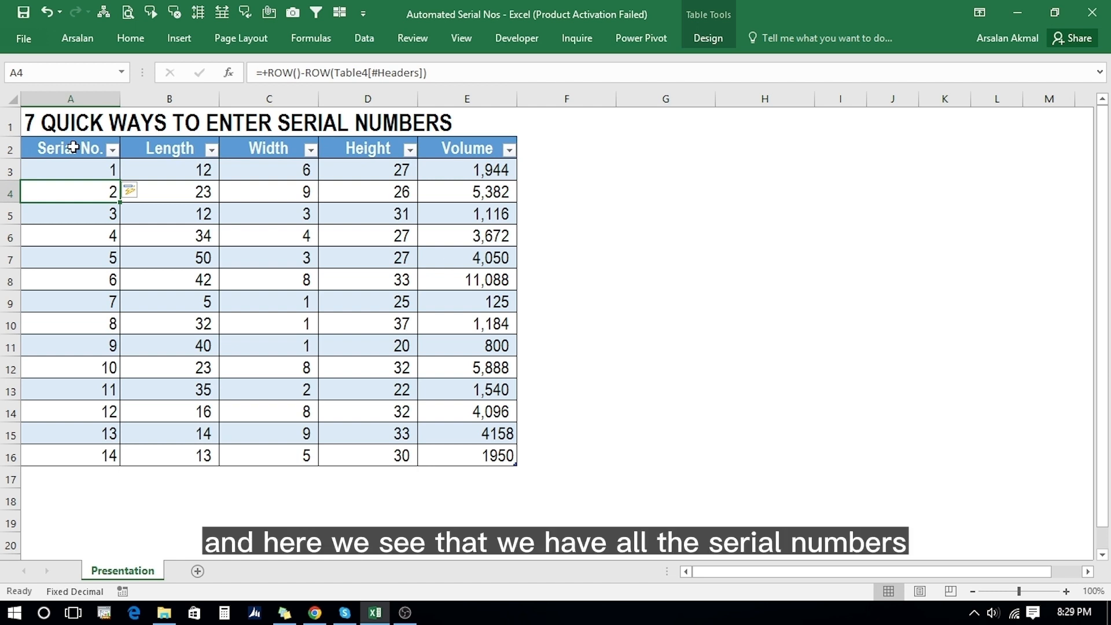